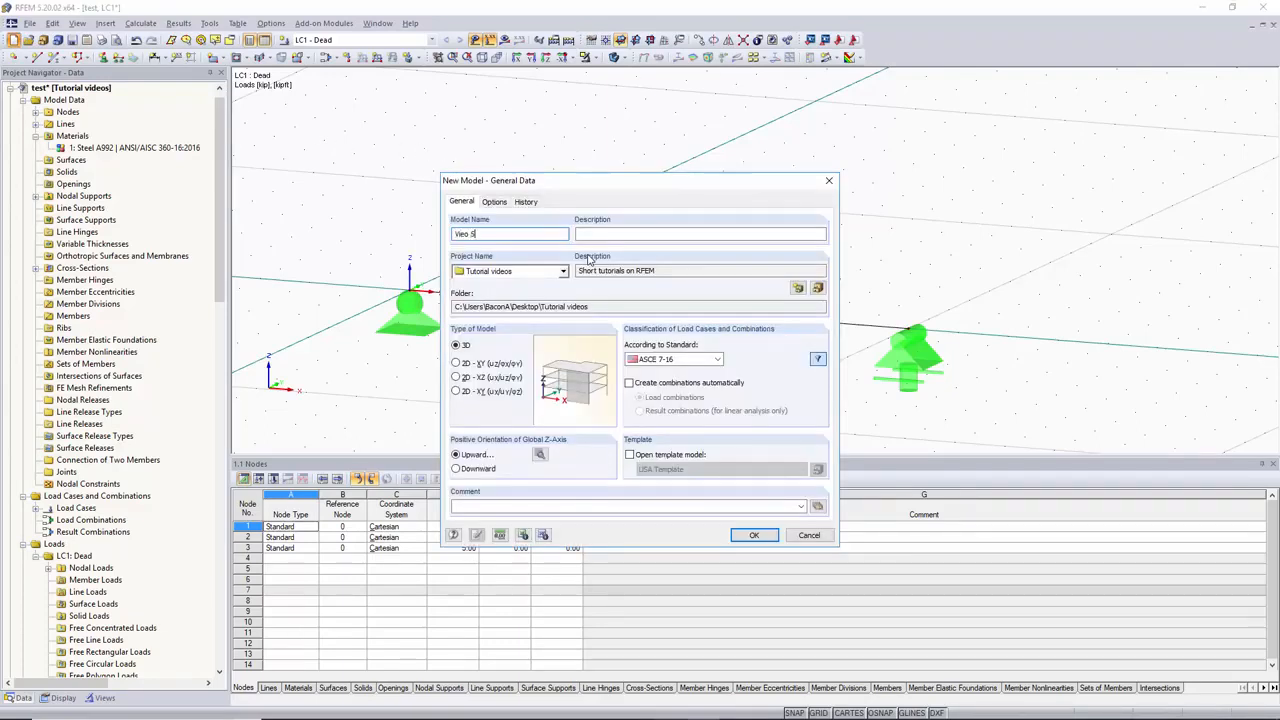
- Create the model Video 6 and draw a line along the X-axis from the origin to X = 10 ft
left_click(757, 537)
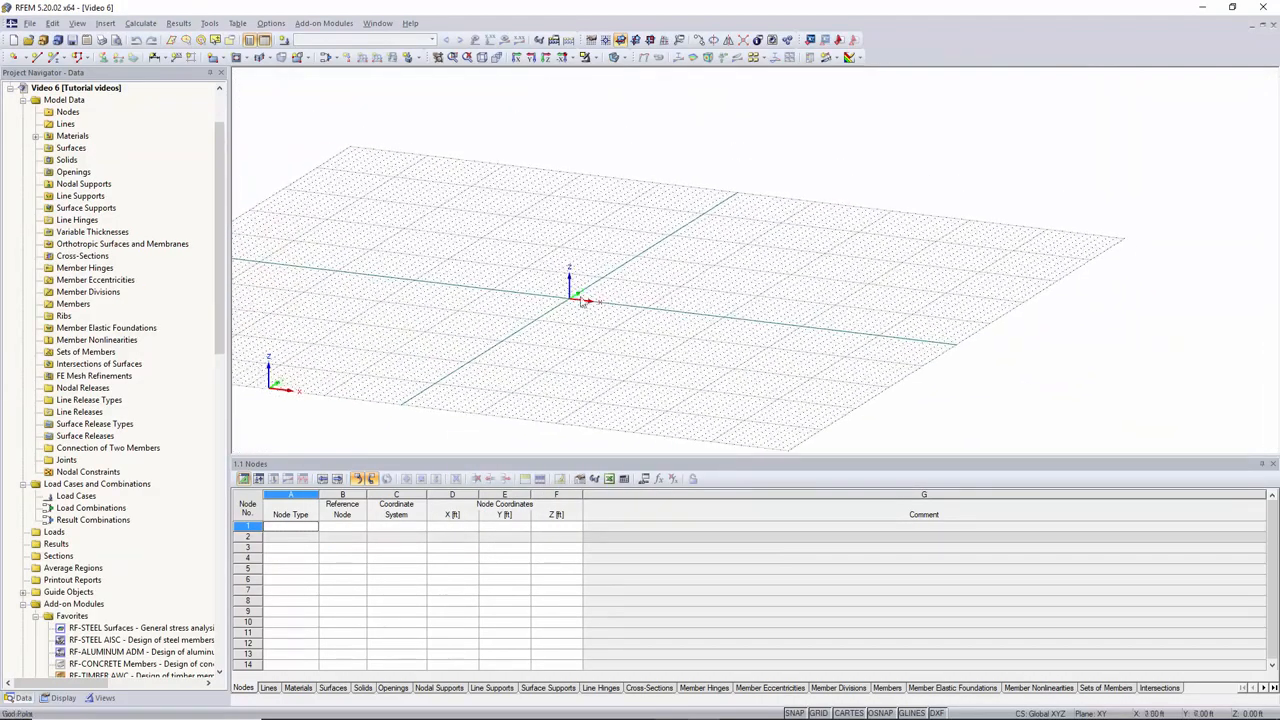
middle_click_drag(593, 302, 517, 289)
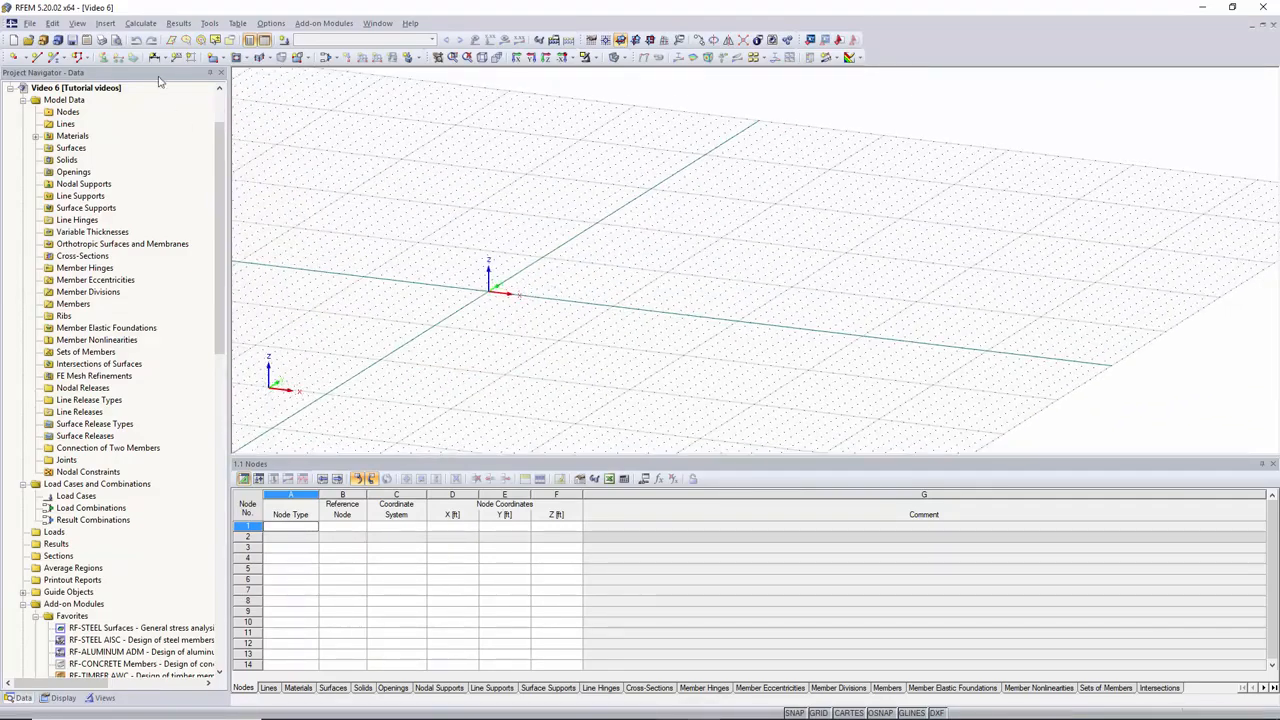
left_click(37, 58)
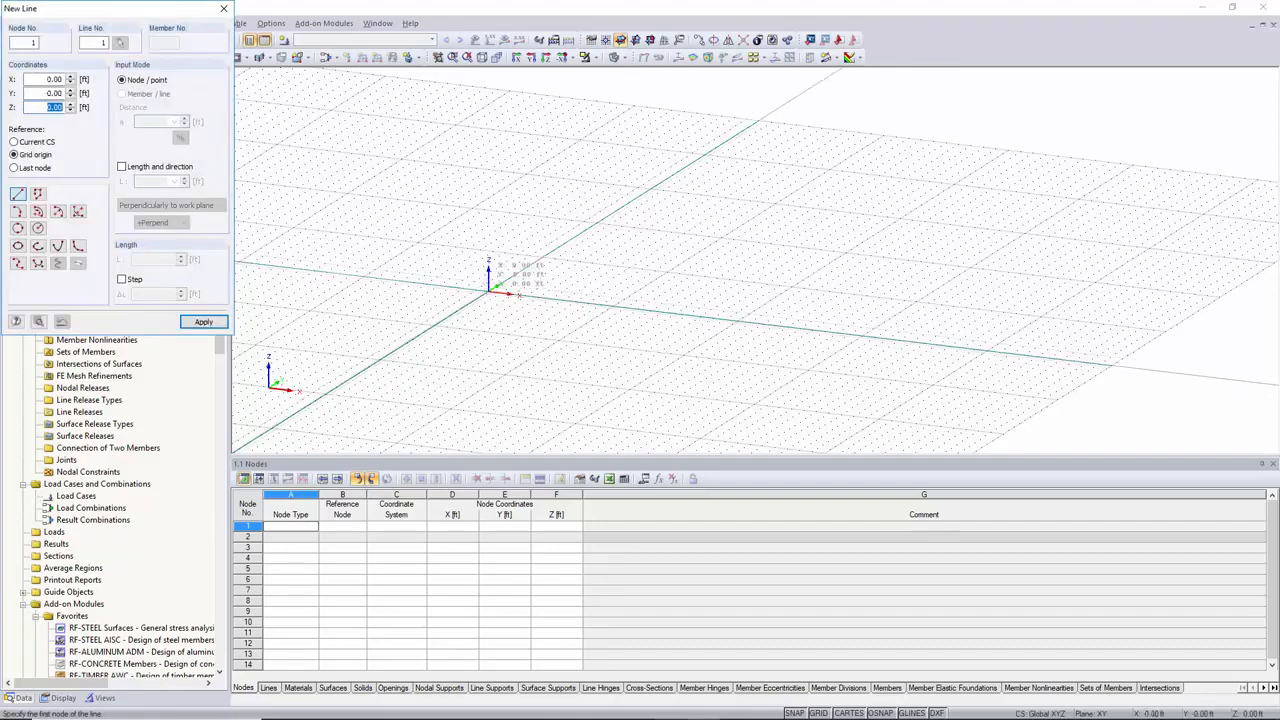
left_click(490, 288)
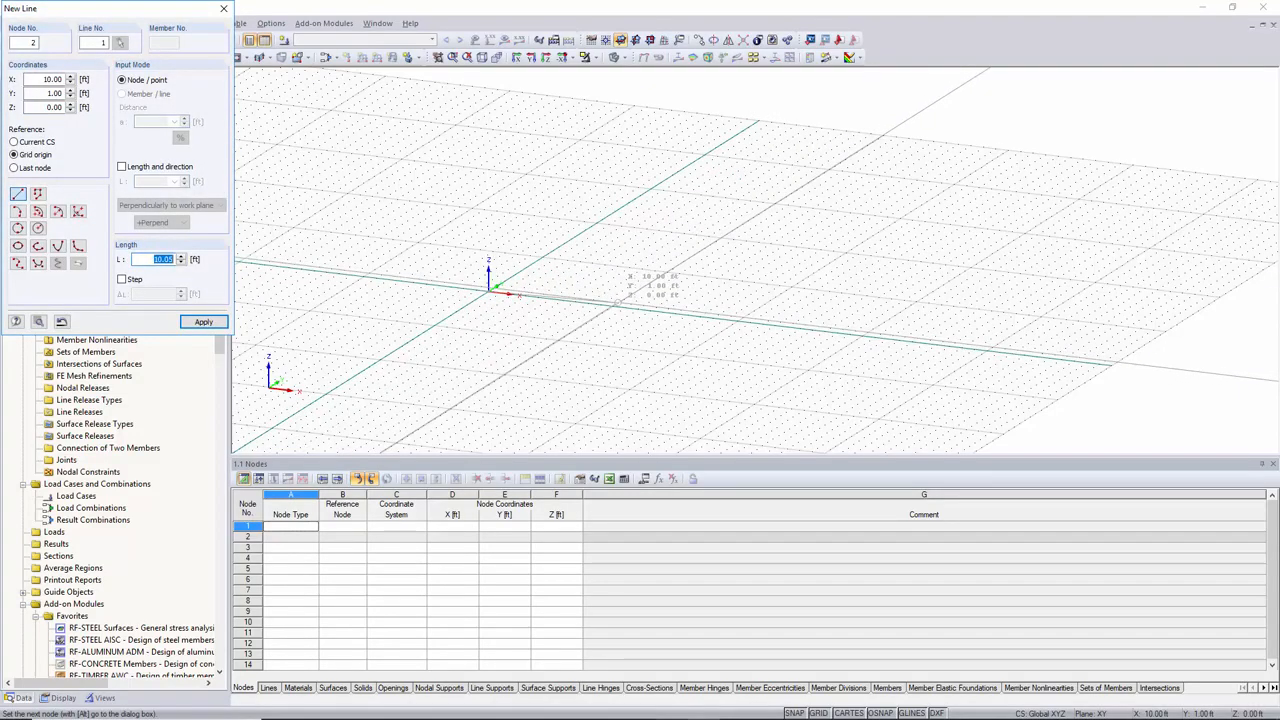
left_click(613, 305)
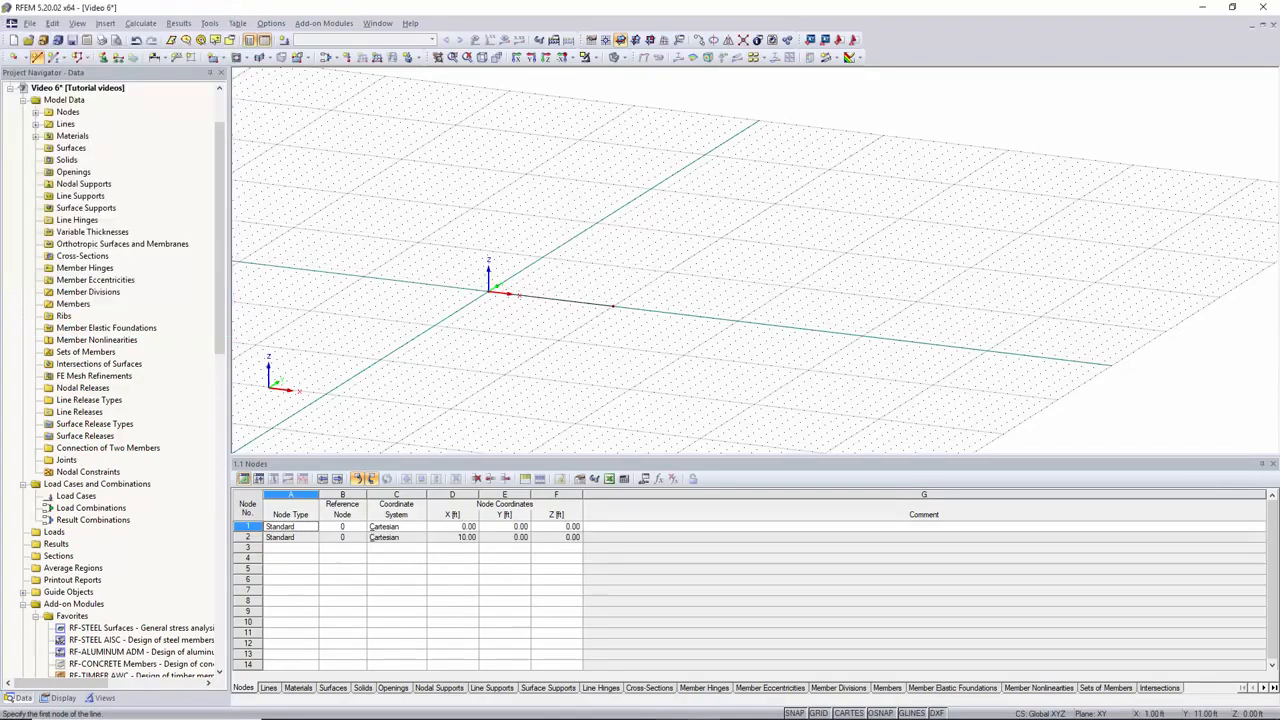
- Place a hinged nodal support on the line's start node at the origin
scroll(586, 251, "up", 2)
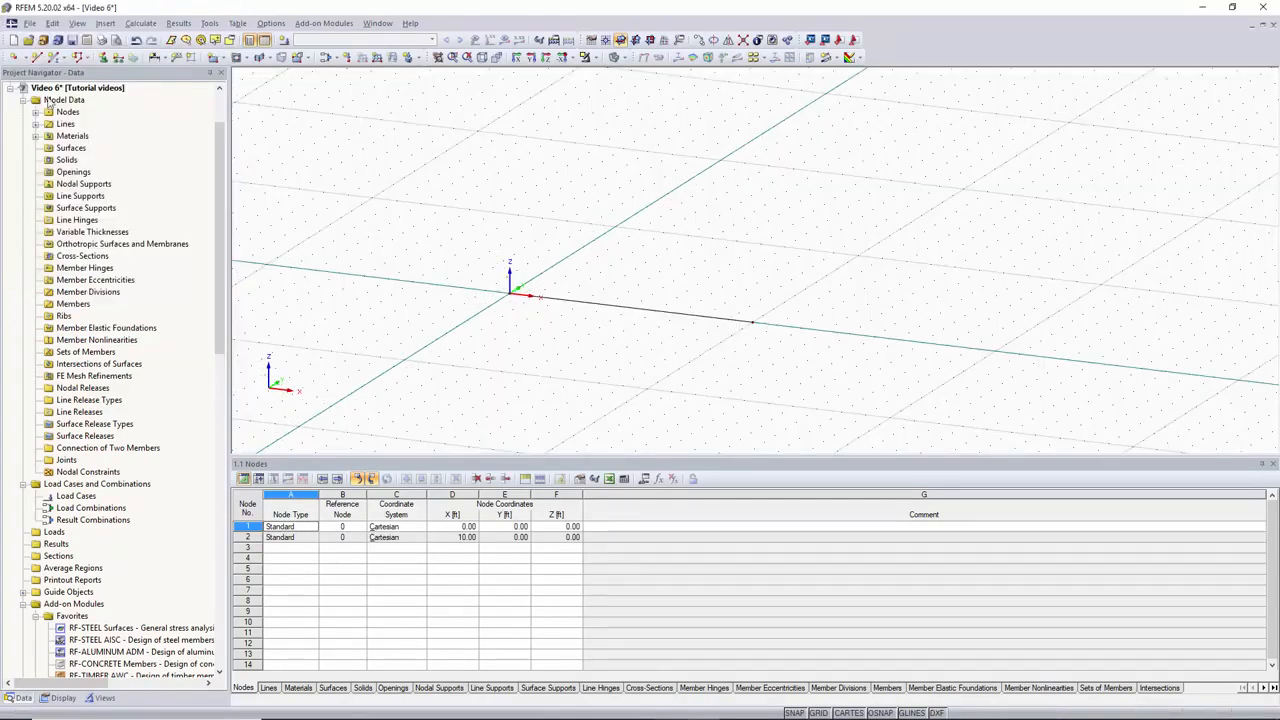
left_click(103, 57)
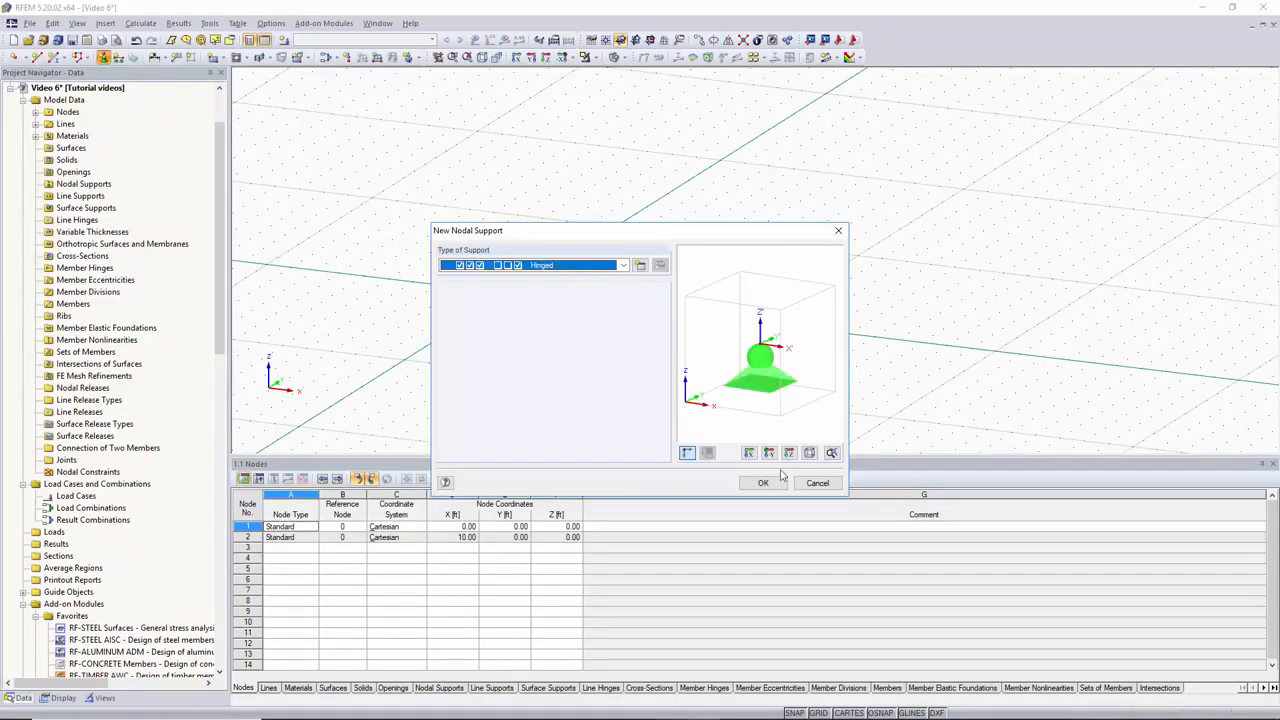
left_click(766, 483)
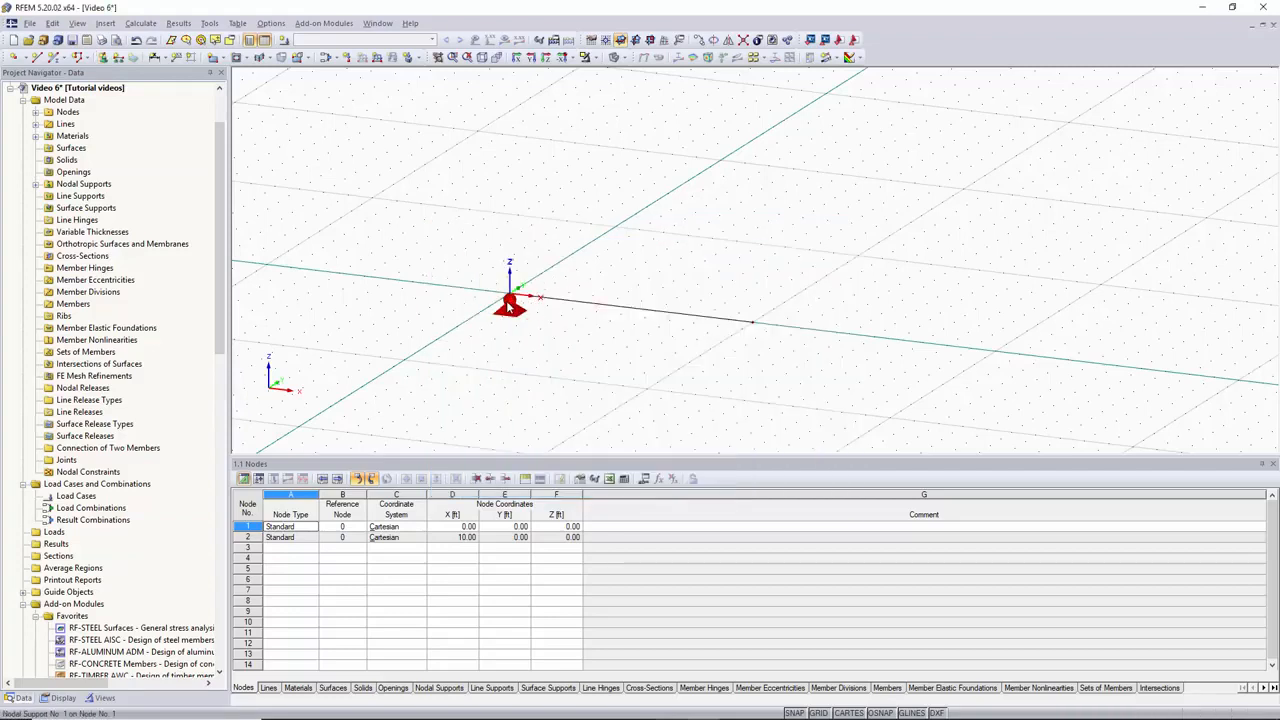
- Define a new nodal support with uX released and φX restrained, and place it on the line's end node at X = 10 ft
left_click(103, 57)
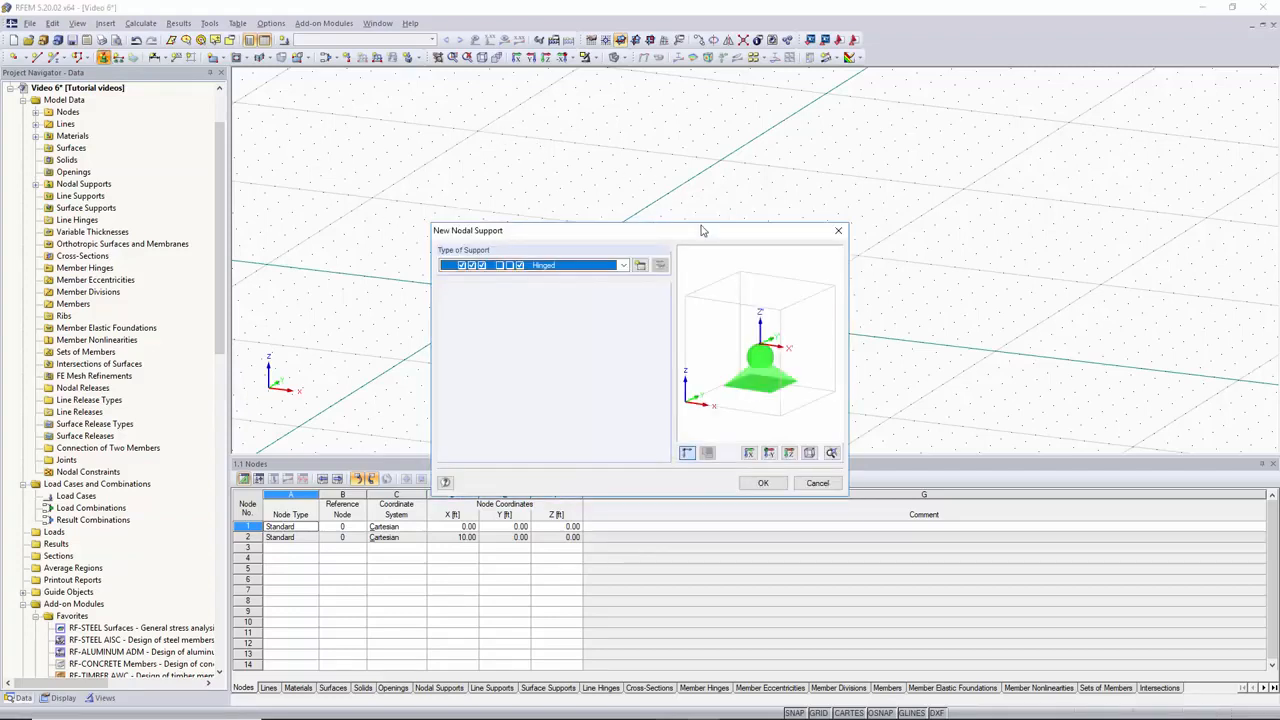
left_click(641, 267)
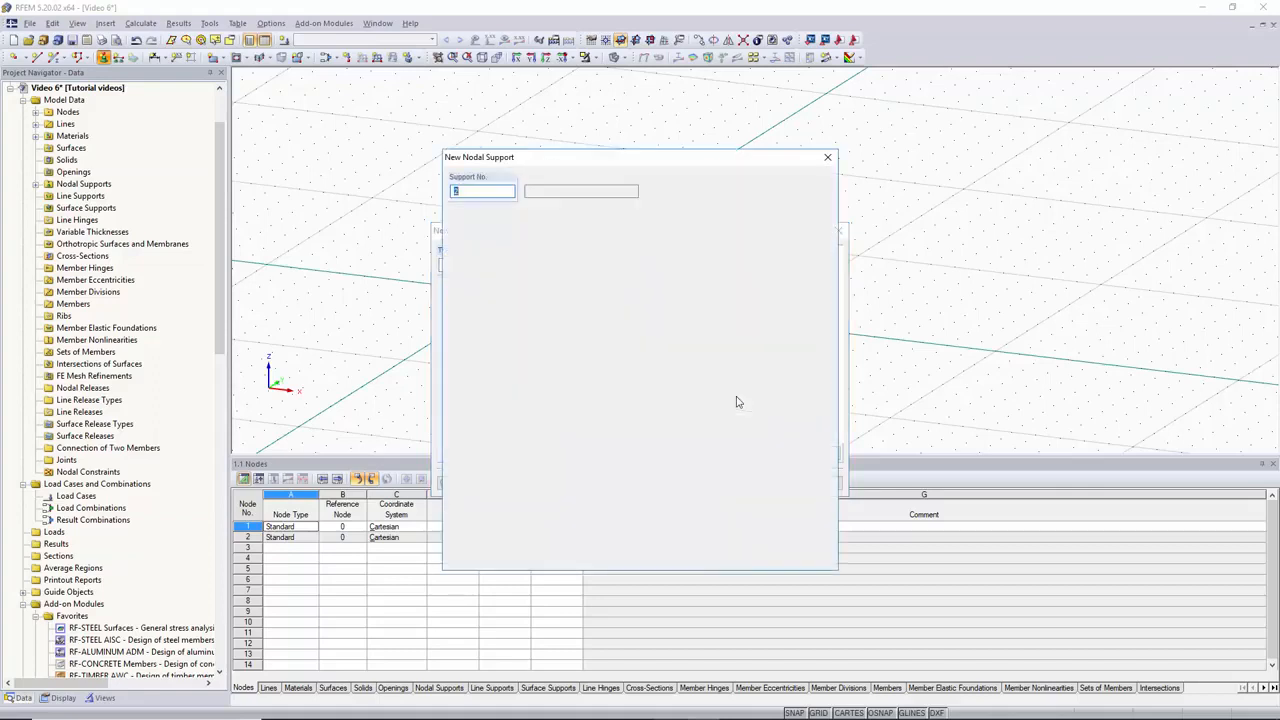
left_click(455, 437)
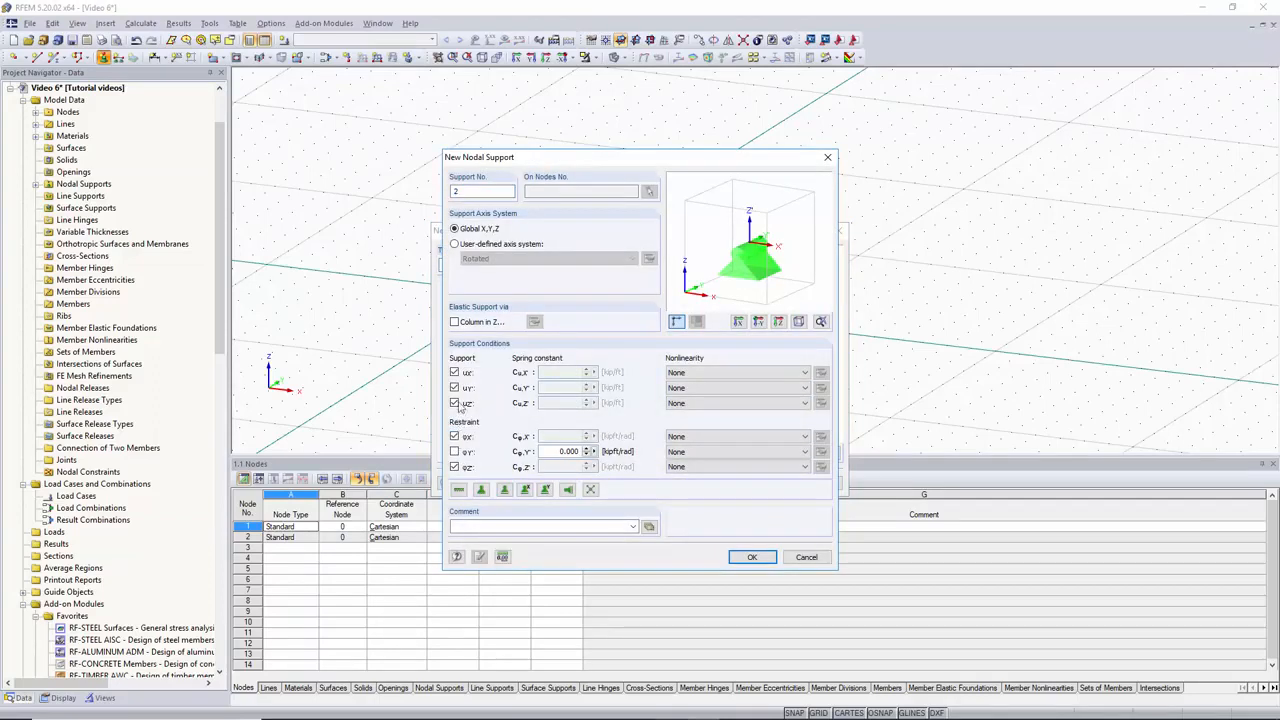
left_click(457, 373)
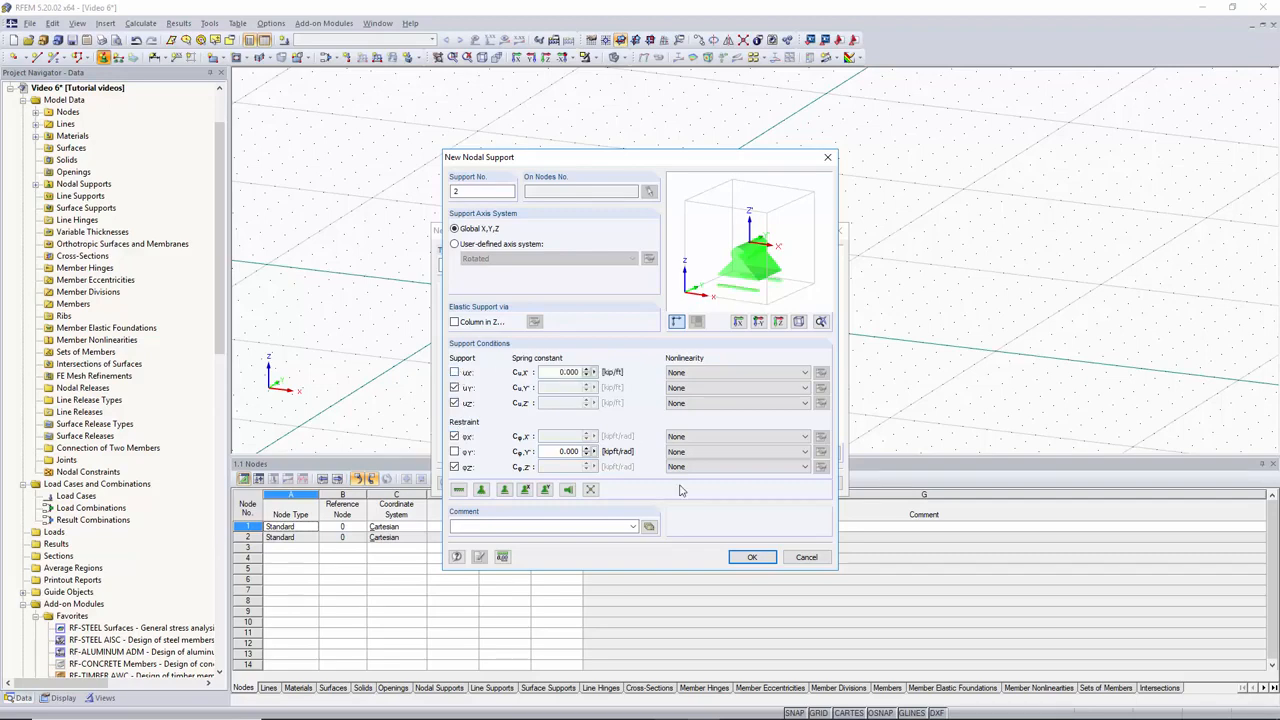
left_click(752, 556)
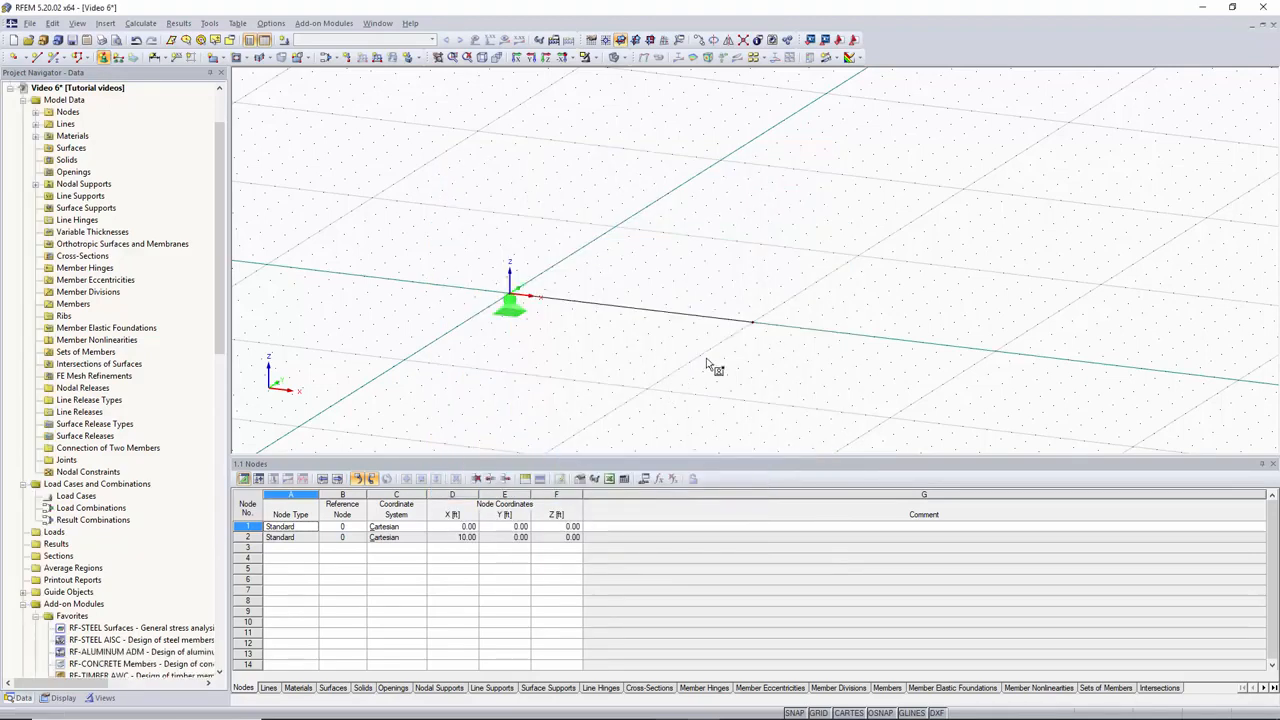
left_click(755, 320)
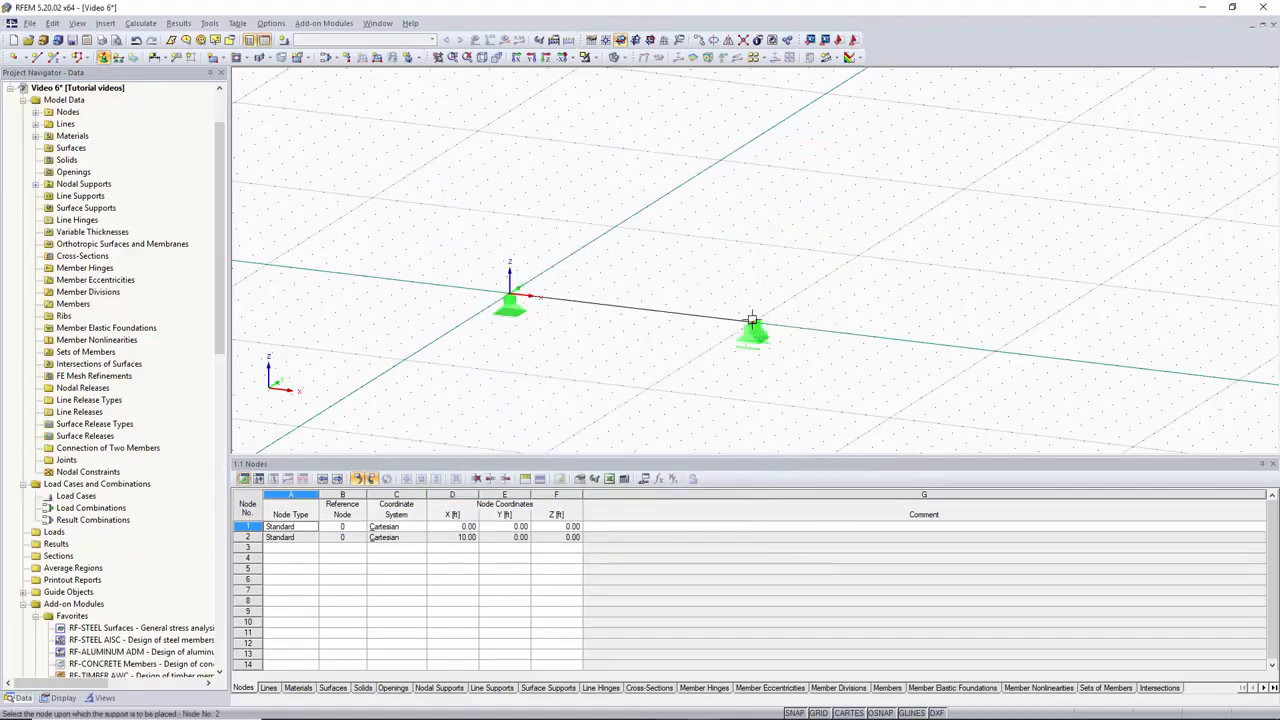
key("Escape")
- Start a new nodal load and set load case LC1's description to Dead load
scroll(646, 300, "up", 2)
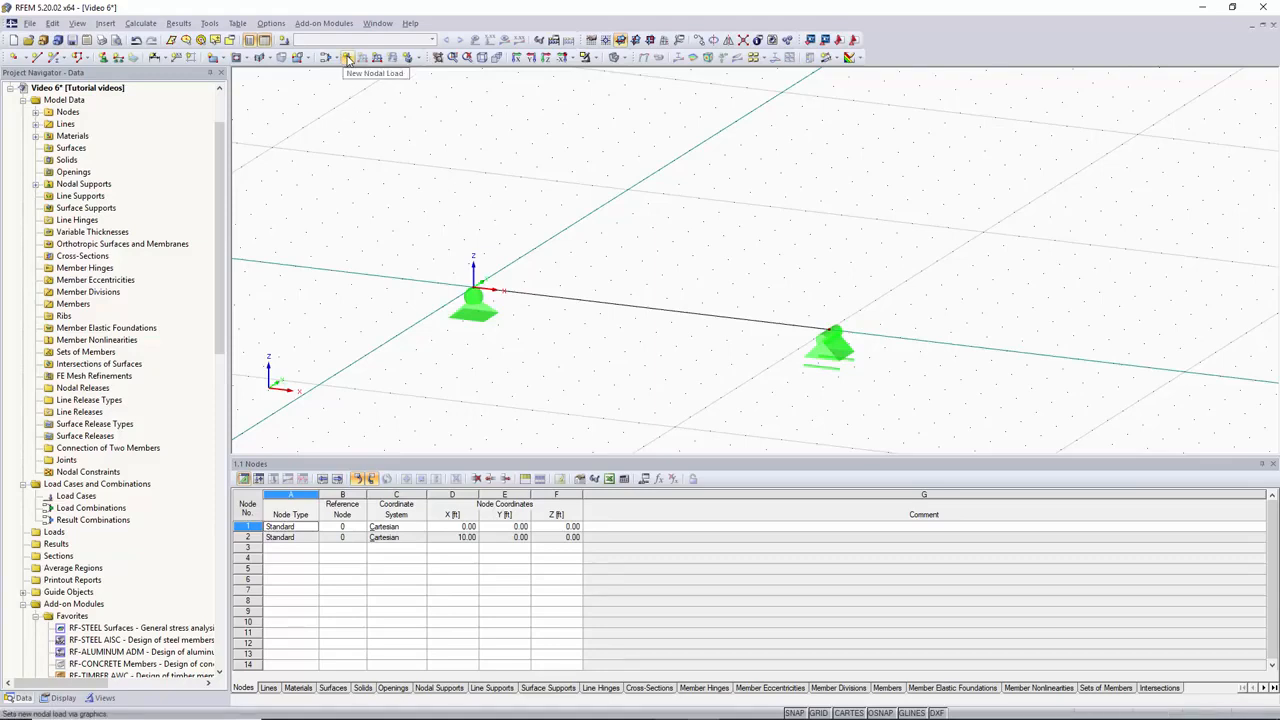
left_click(347, 58)
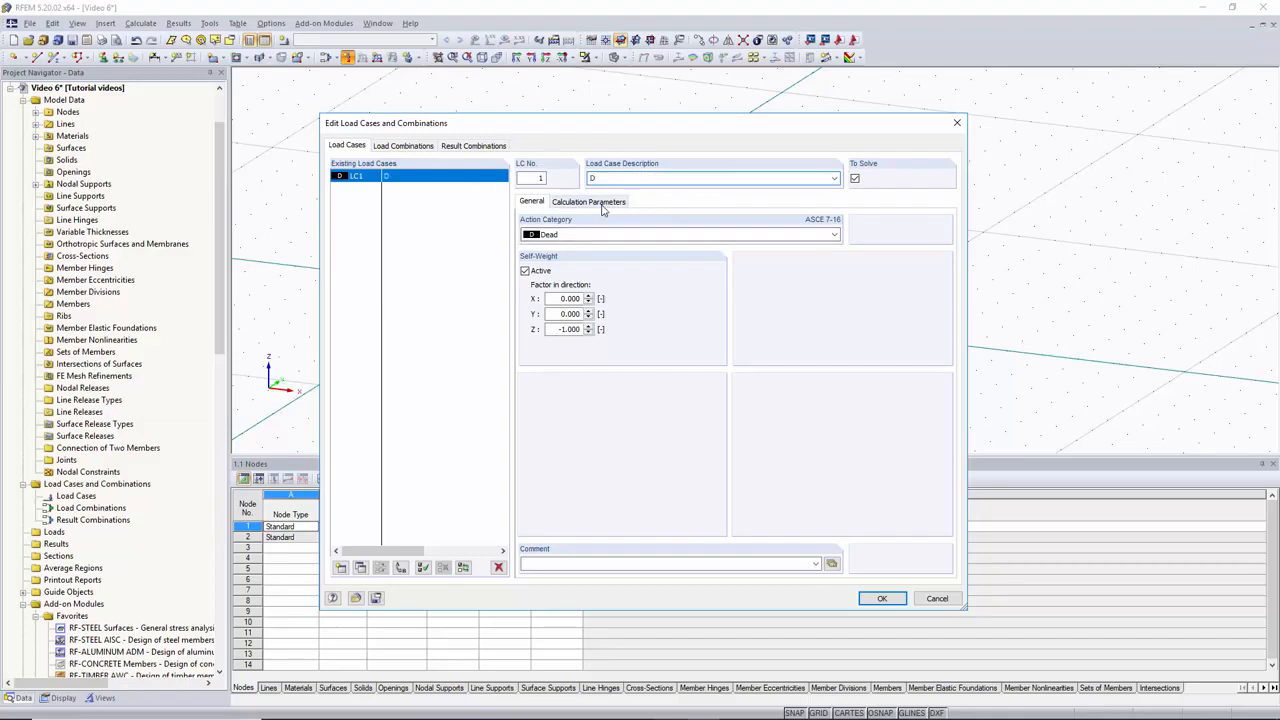
type("load")
left_click(882, 599)
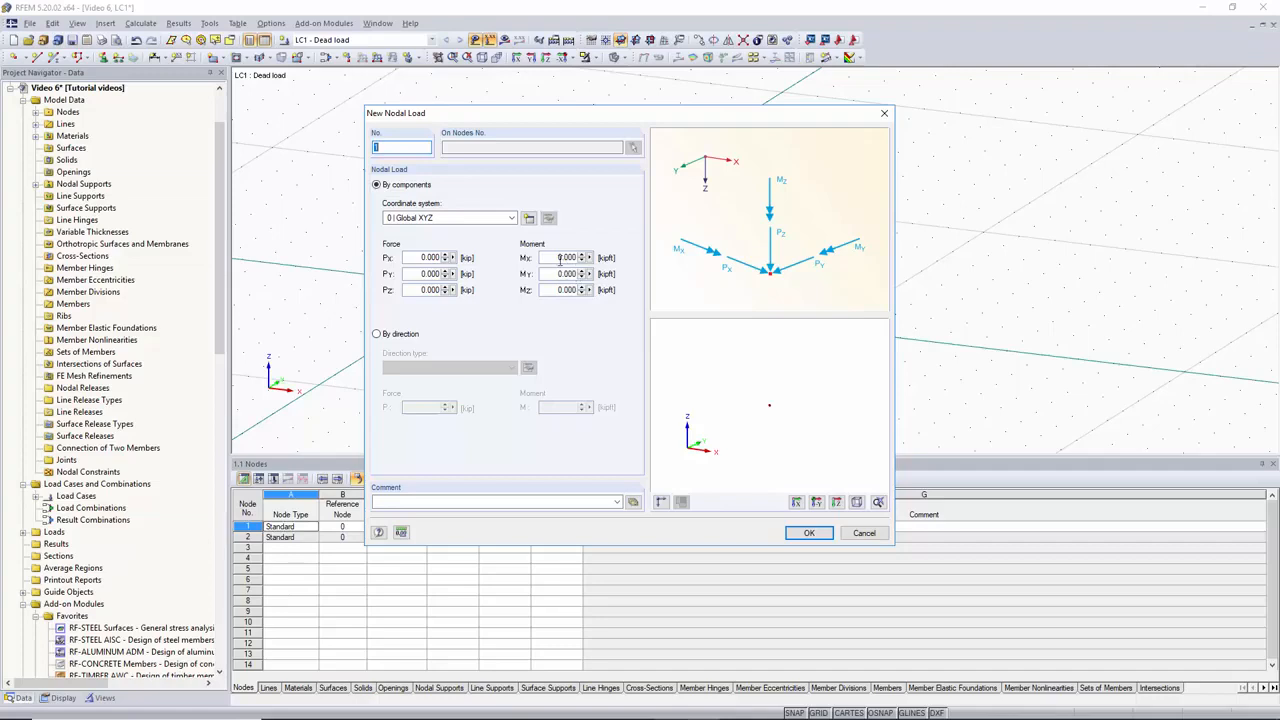
- Apply a nodal load with PZ = -3 kip and MY = 3 kipft to the supported node at the origin
left_click(418, 291)
type("-3")
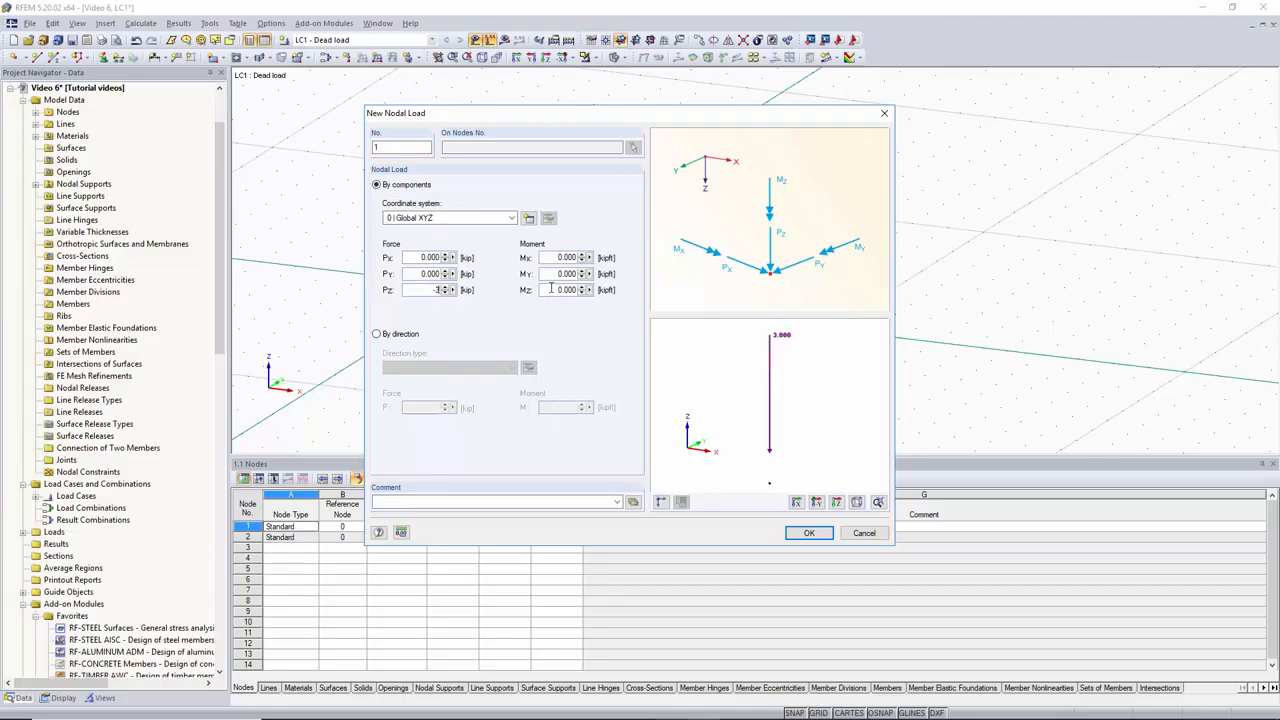
left_click(562, 290)
left_click(570, 273)
type("3")
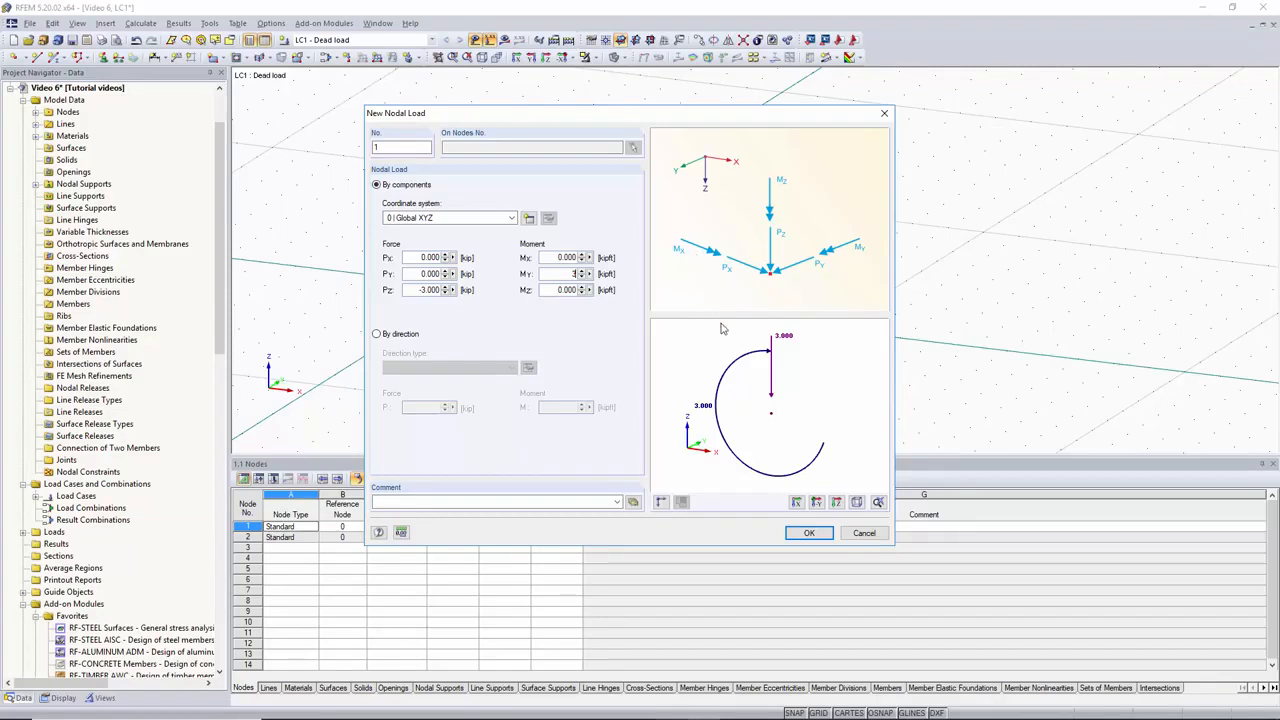
left_click(810, 533)
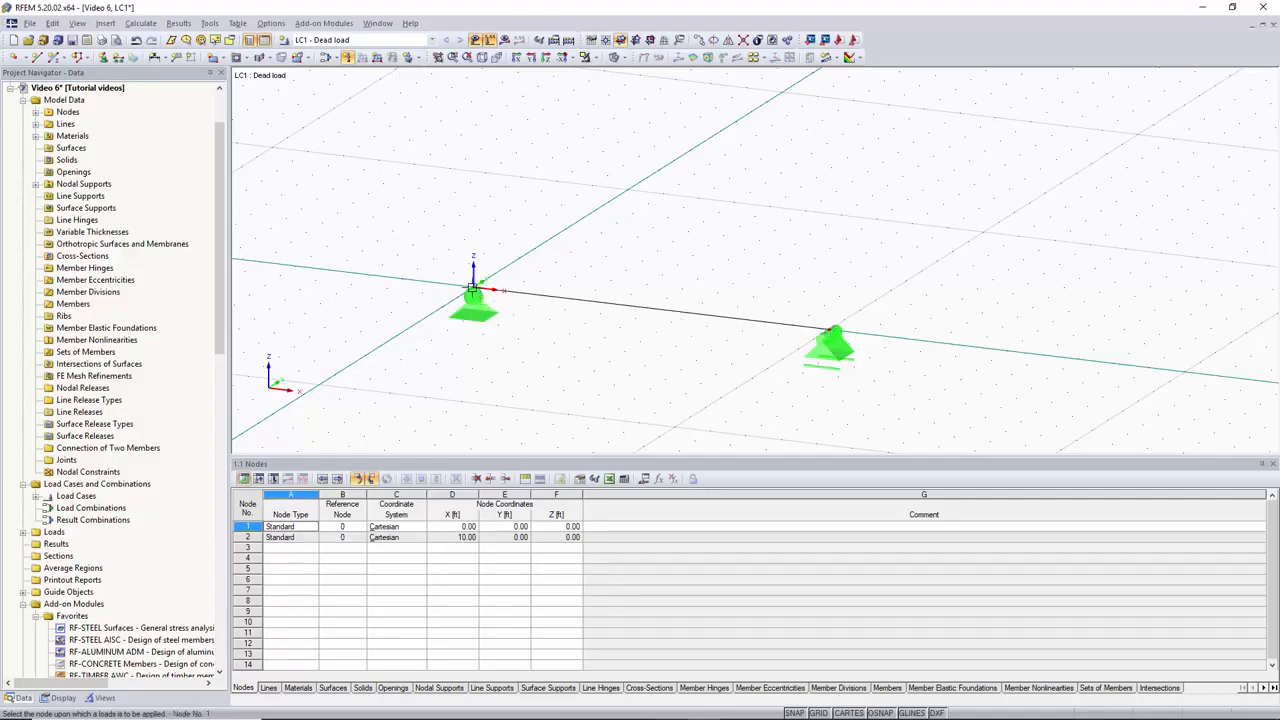
left_click(474, 289)
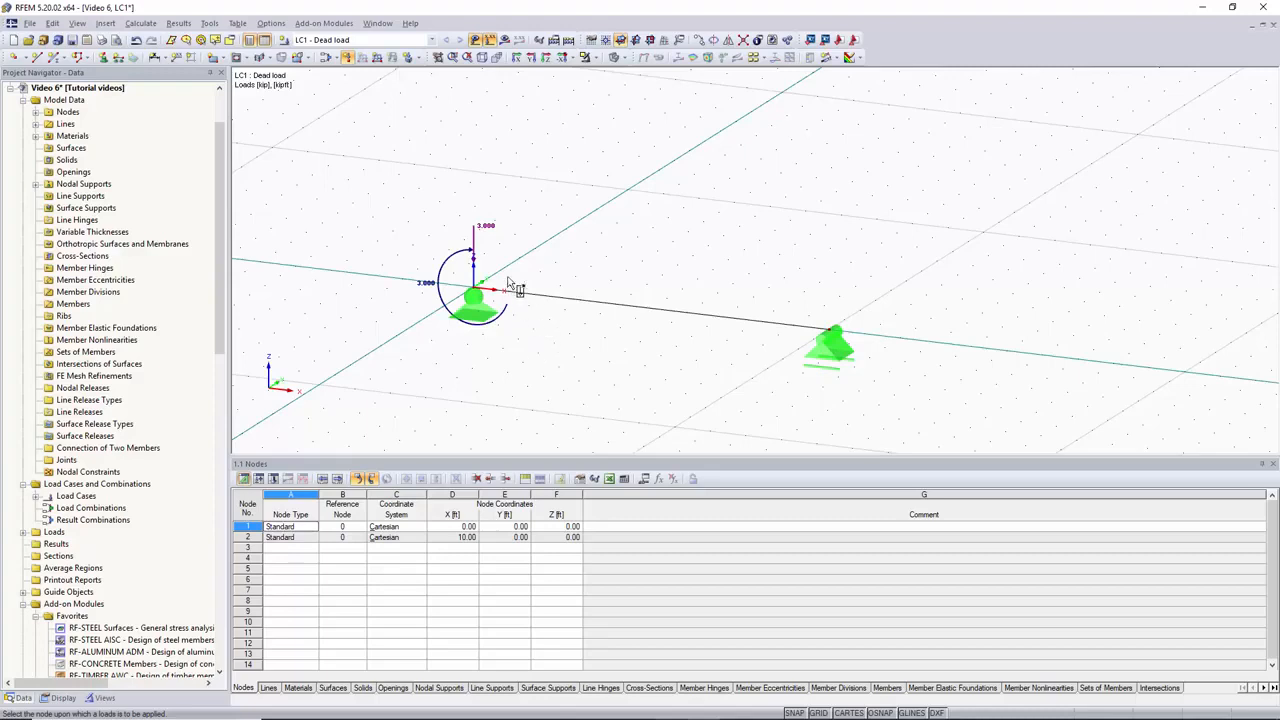
- Add a standard node at the center of the line, at X = 5 ft
scroll(472, 287, "up", 2)
scroll(478, 289, "up", 1)
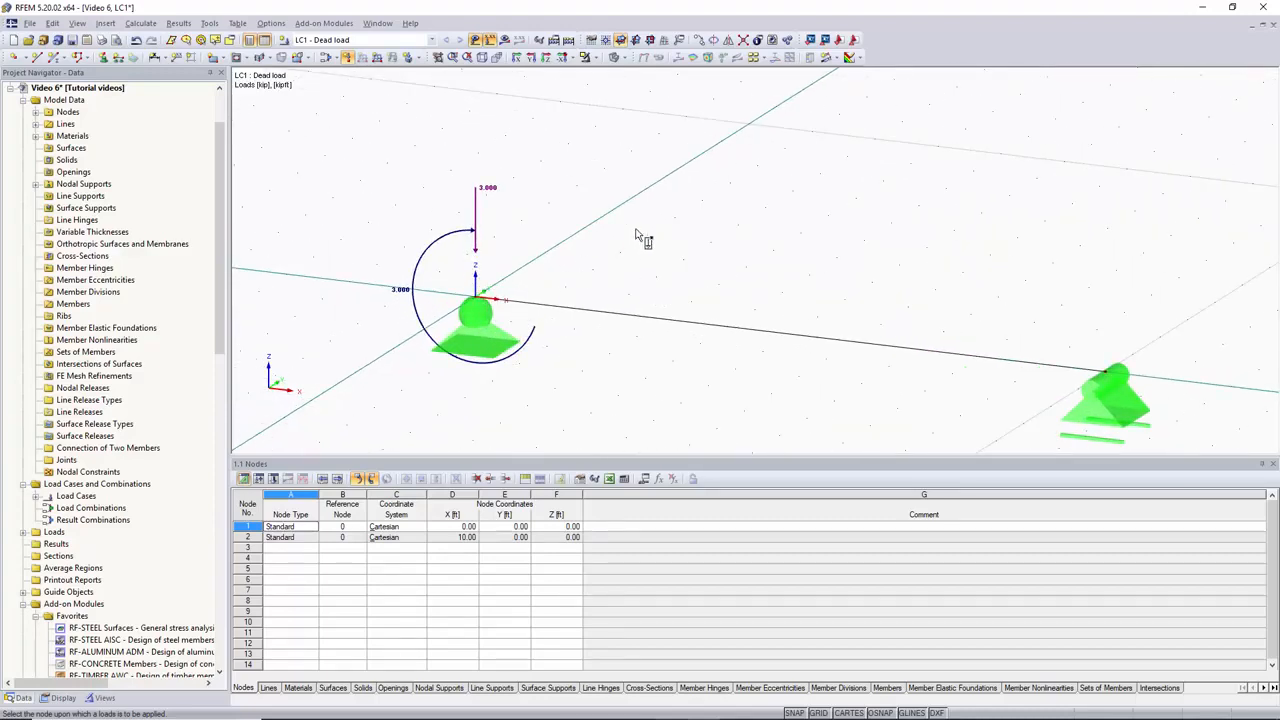
middle_click_drag(663, 249, 609, 203)
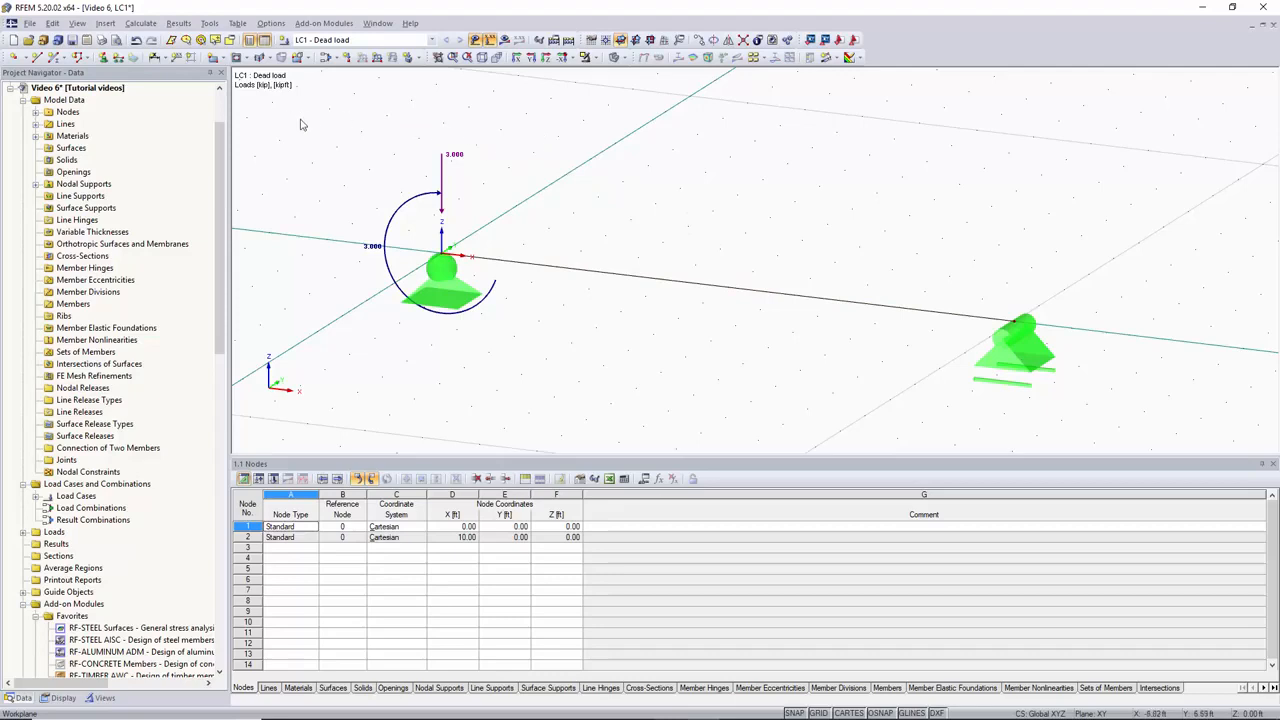
left_click(16, 60)
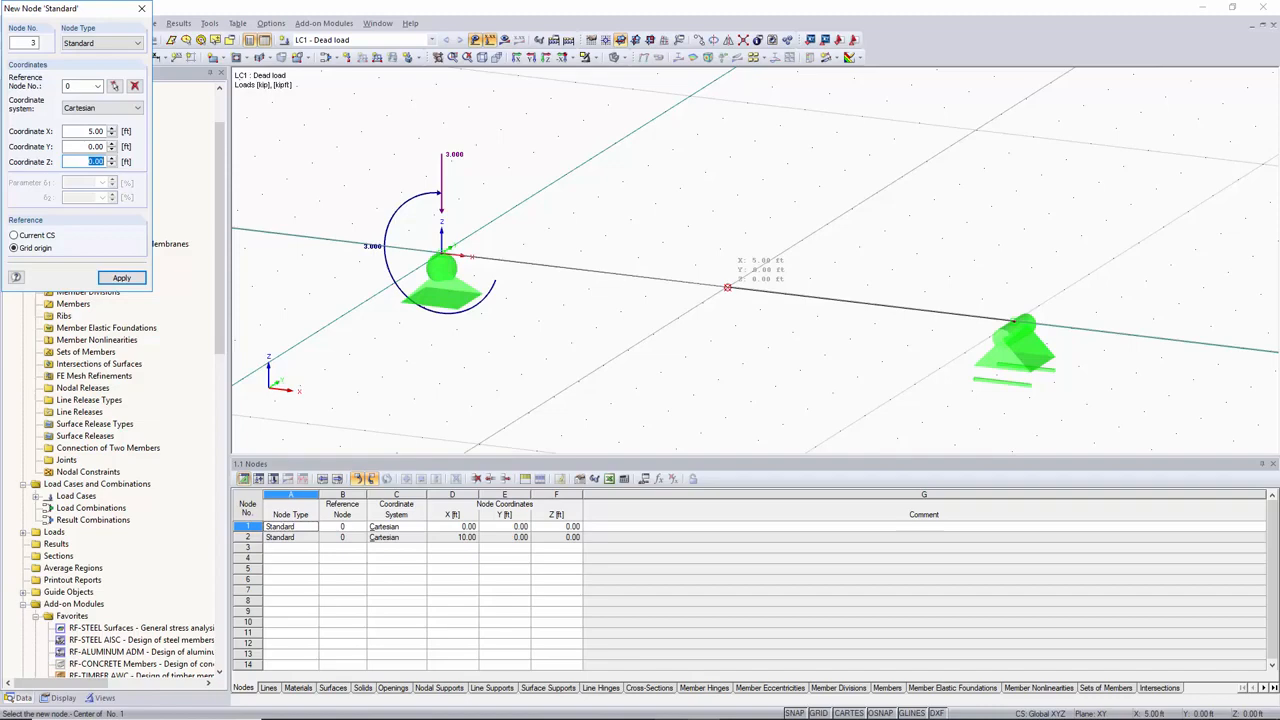
left_click(727, 287)
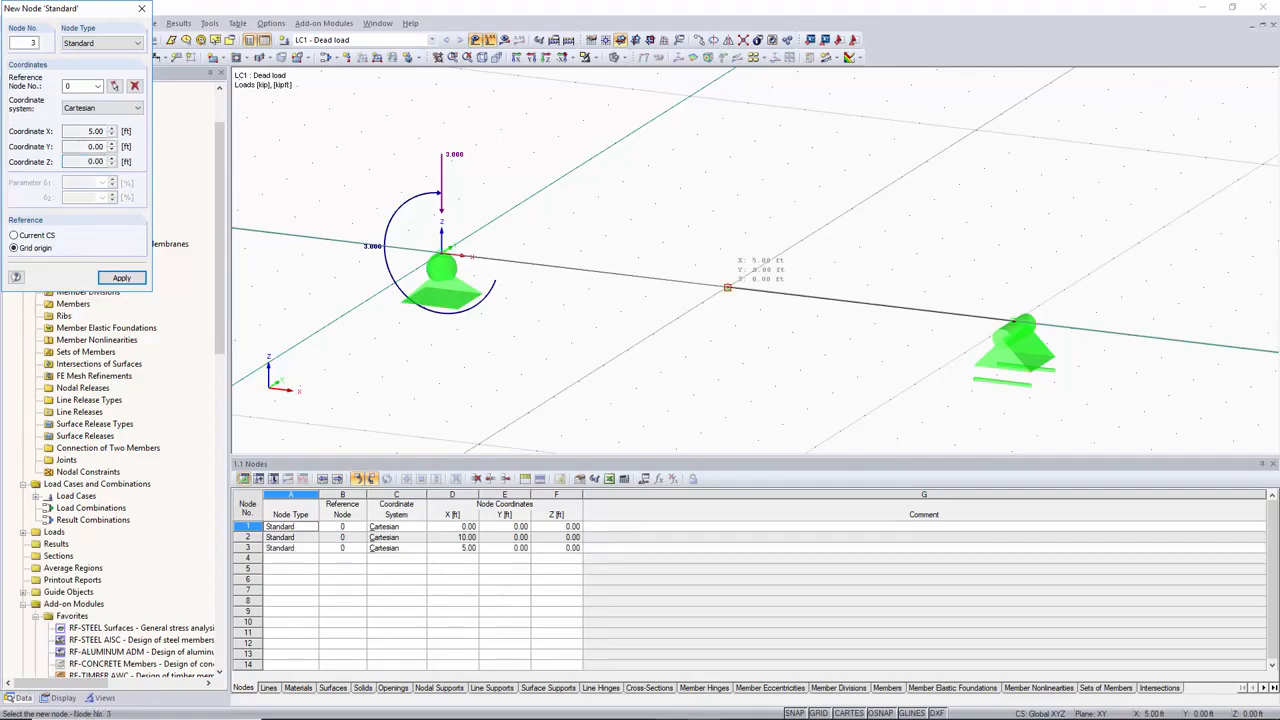
key("Escape")
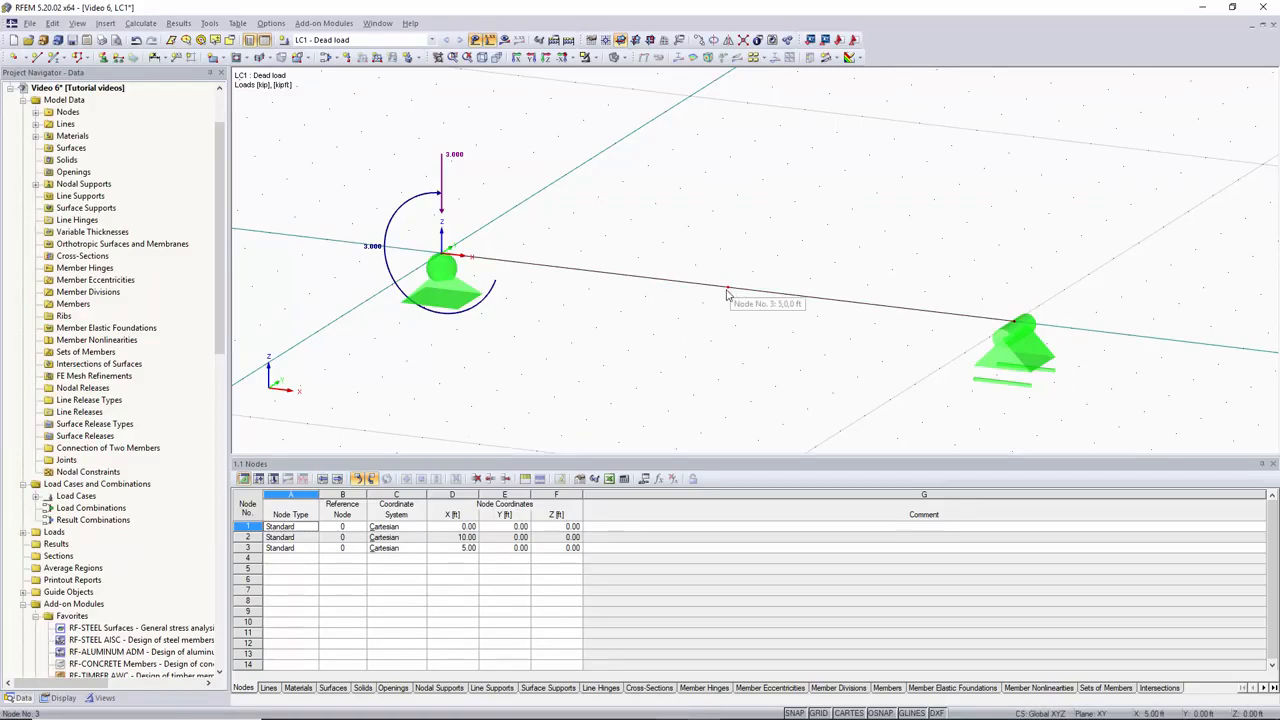
- Apply a nodal load with PZ = -3 kip and MY = 2.5 kipft to the node at the line's midpoint
left_click(348, 60)
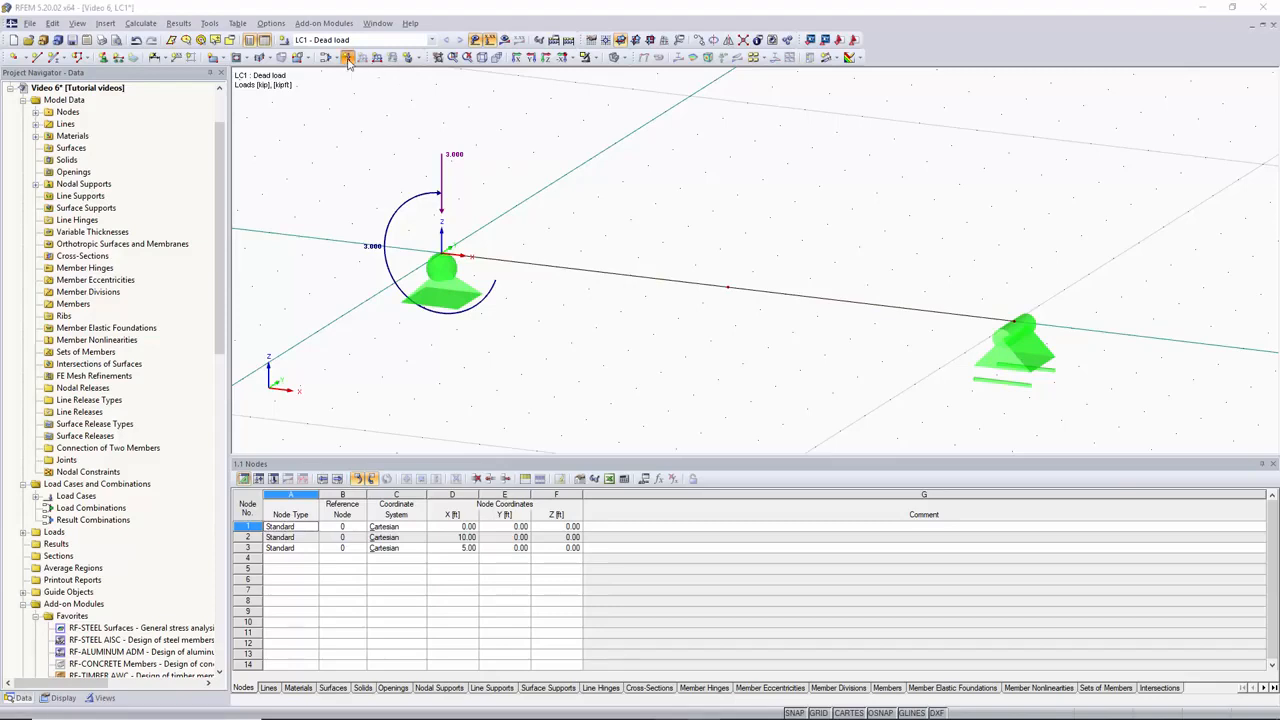
double_click(577, 308)
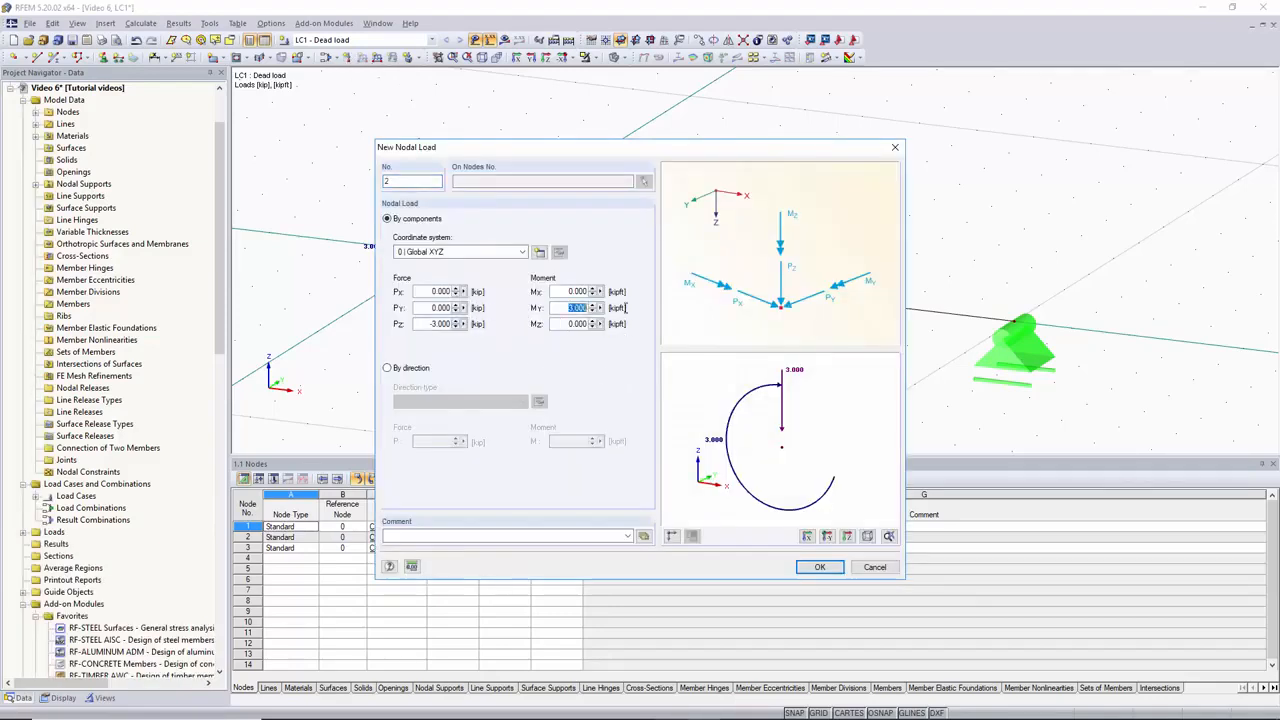
type("2.5")
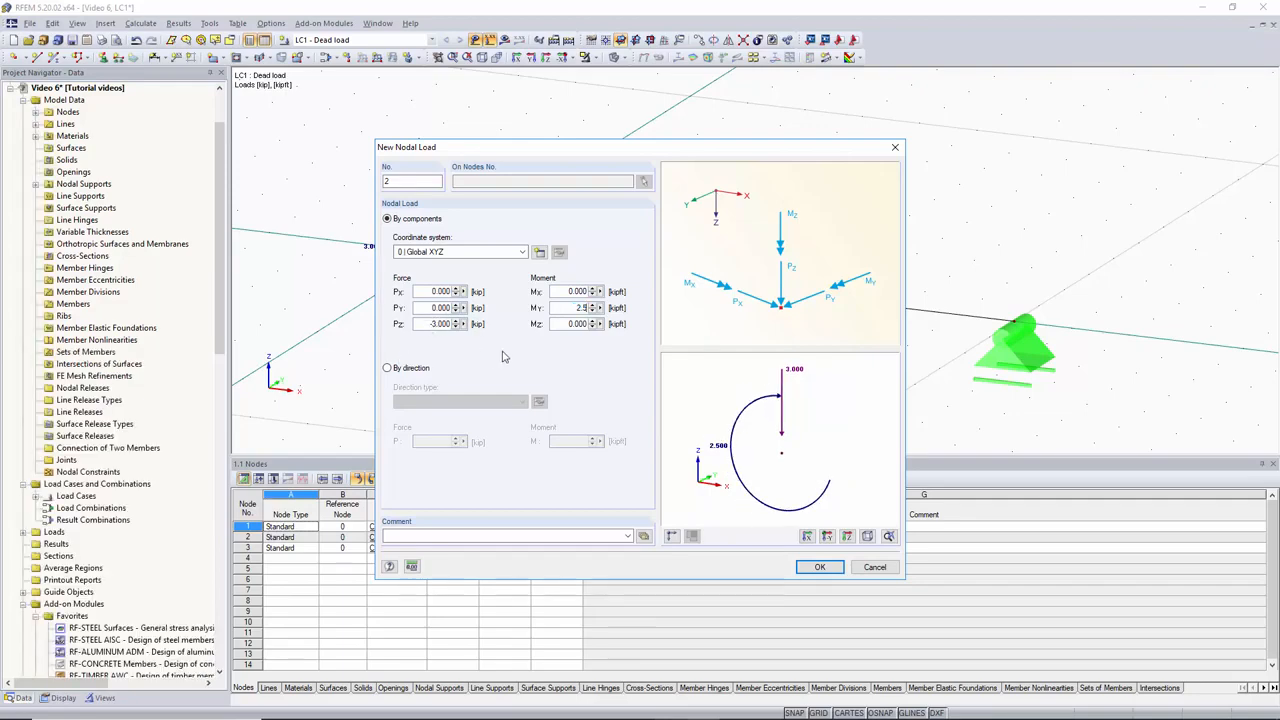
left_click(819, 567)
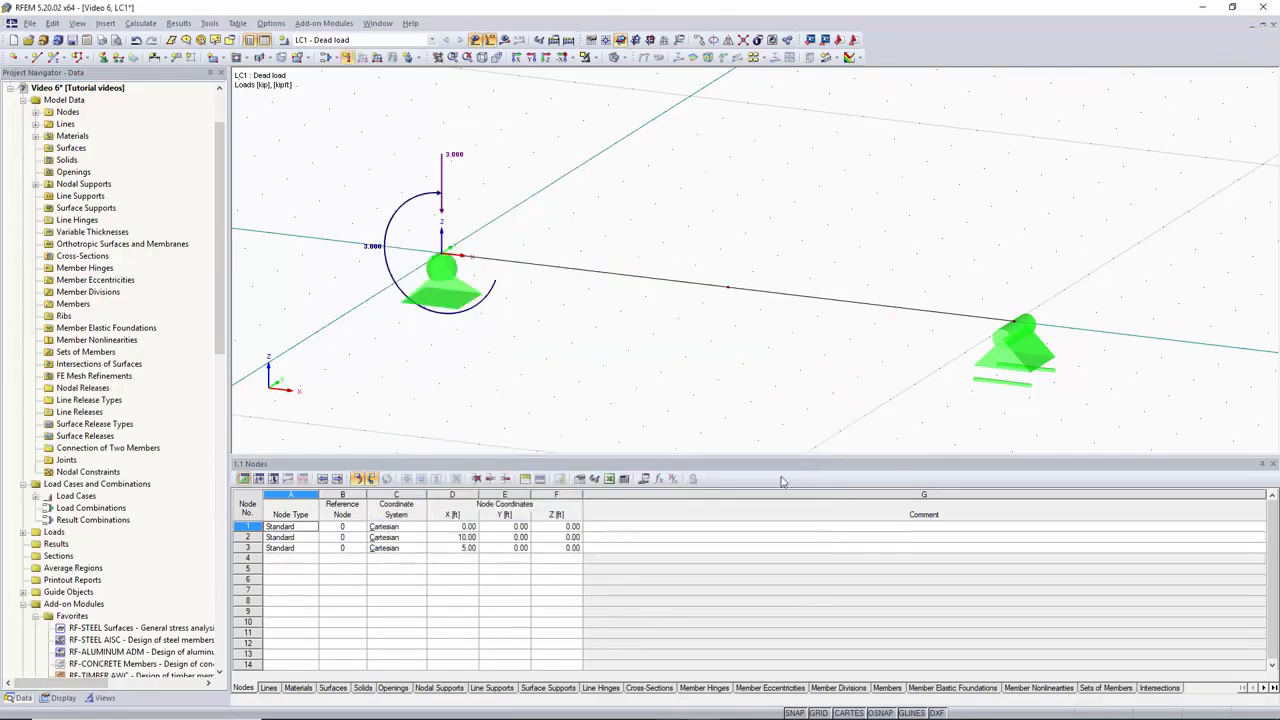
left_click(727, 289)
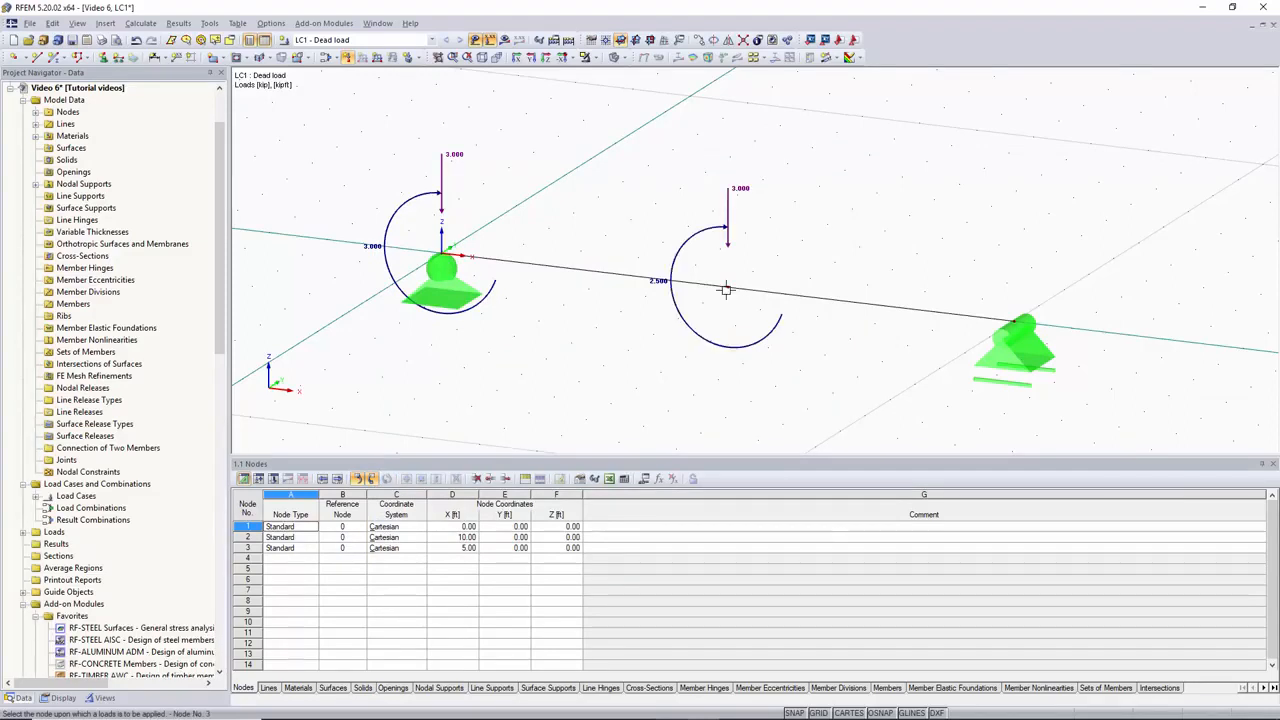
key("Escape")
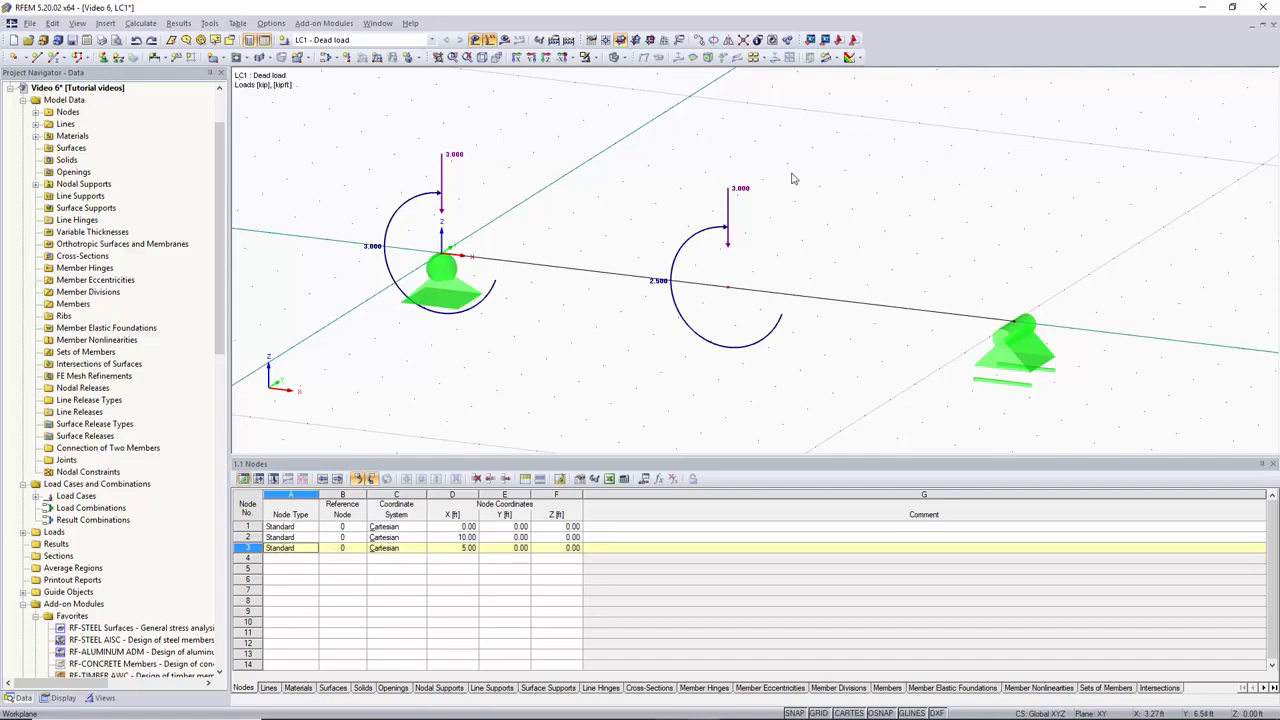
- Delete the nodal load at the line's midpoint together with the midpoint node
left_click_drag(796, 158, 649, 261)
key("Delete")
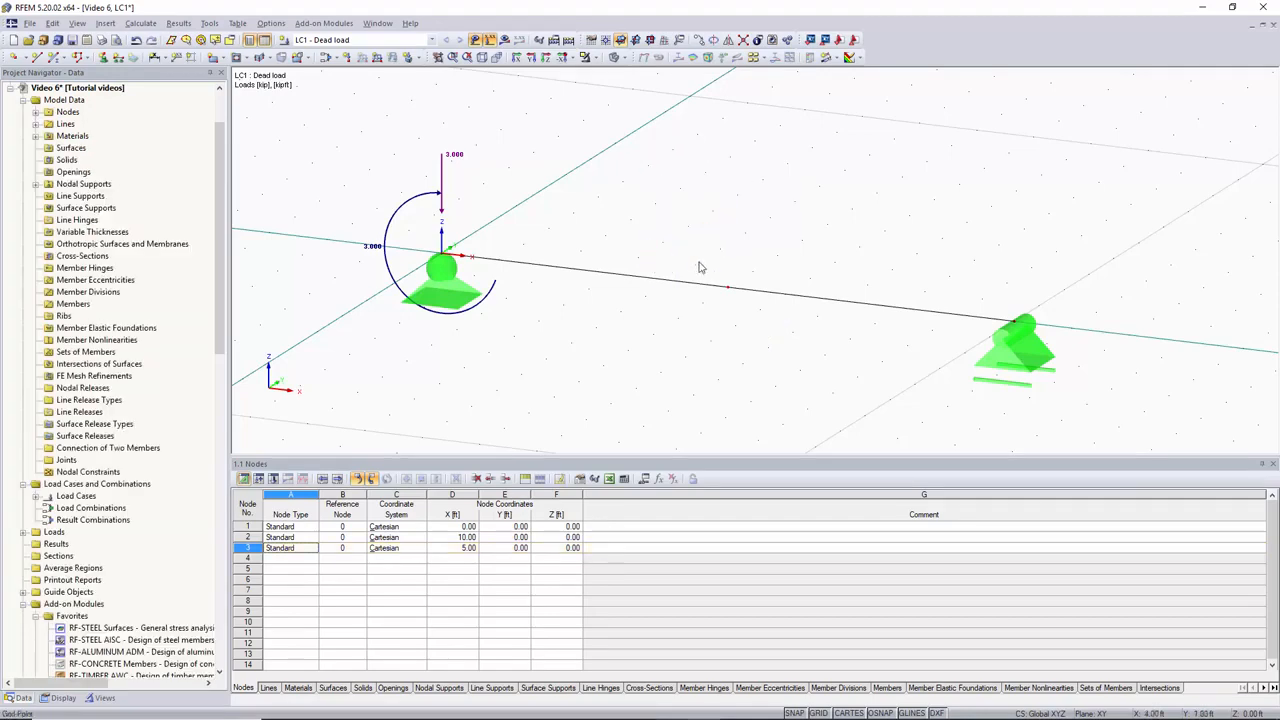
left_click_drag(746, 267, 815, 210)
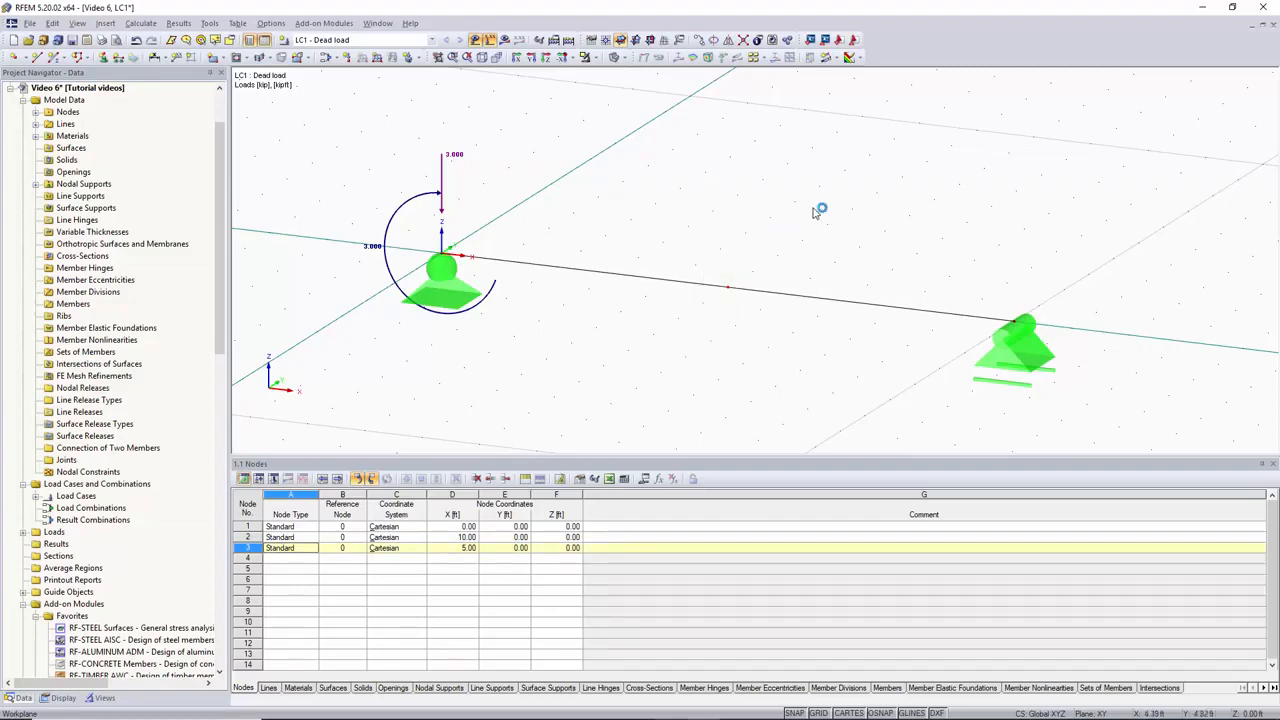
key("Delete")
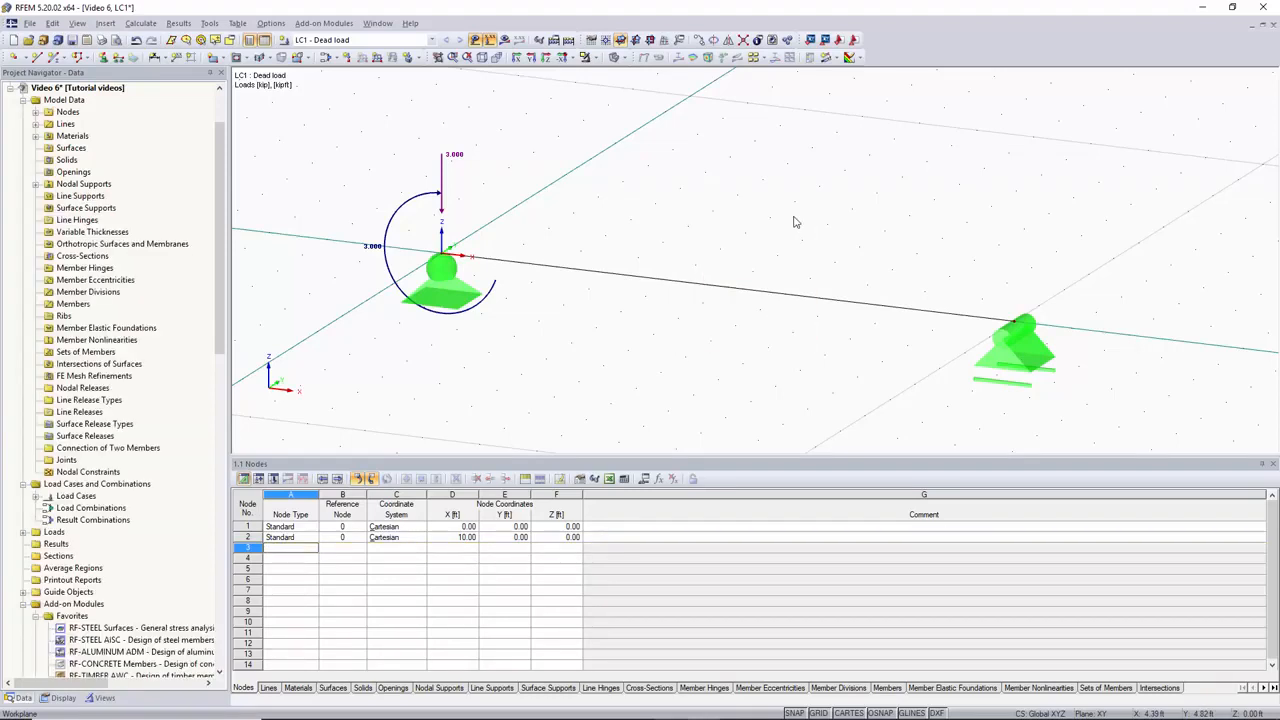
- Divide the line graphically with new nodes at X = 4, 5, 6 and 7 ft
right_click(766, 296)
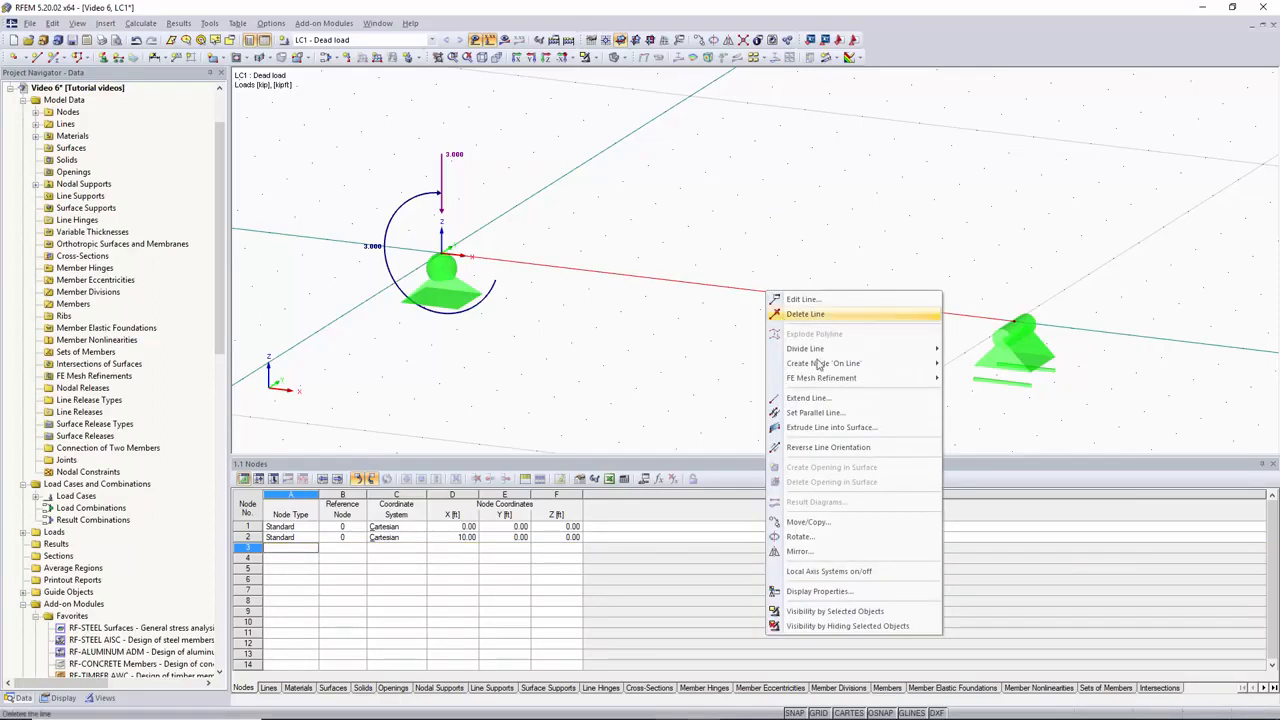
mouse_move(837, 352)
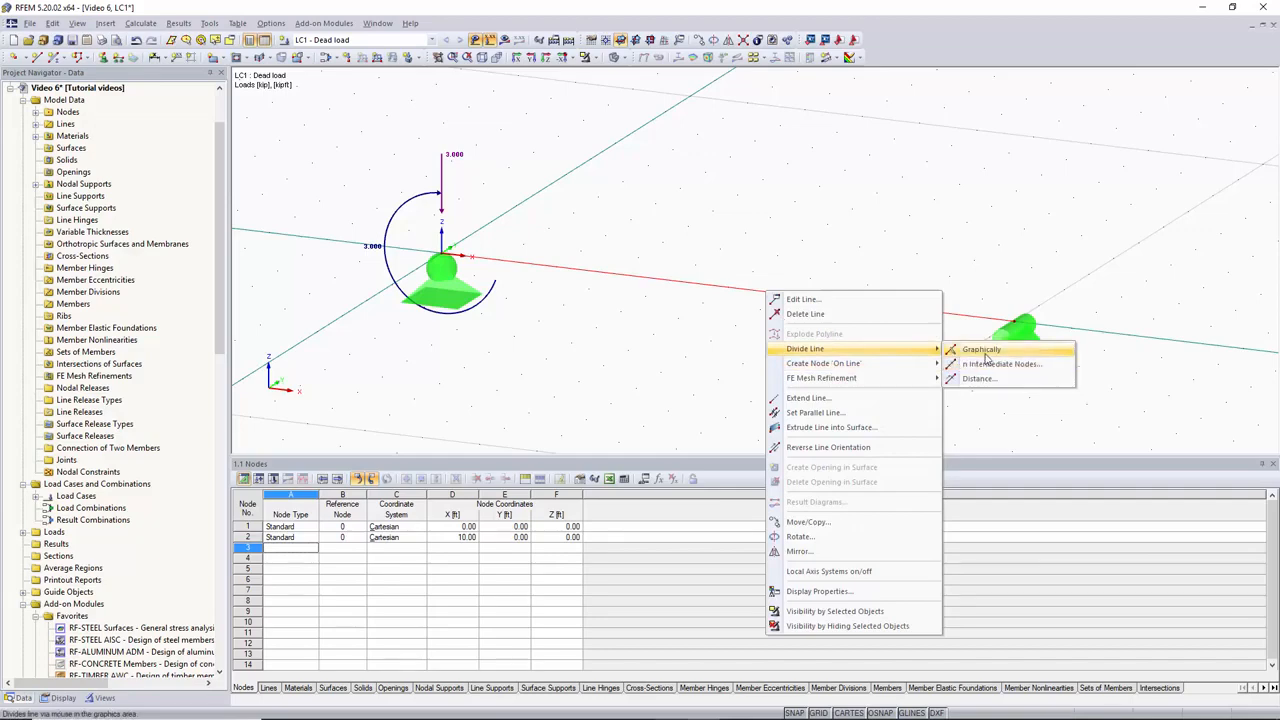
left_click(982, 378)
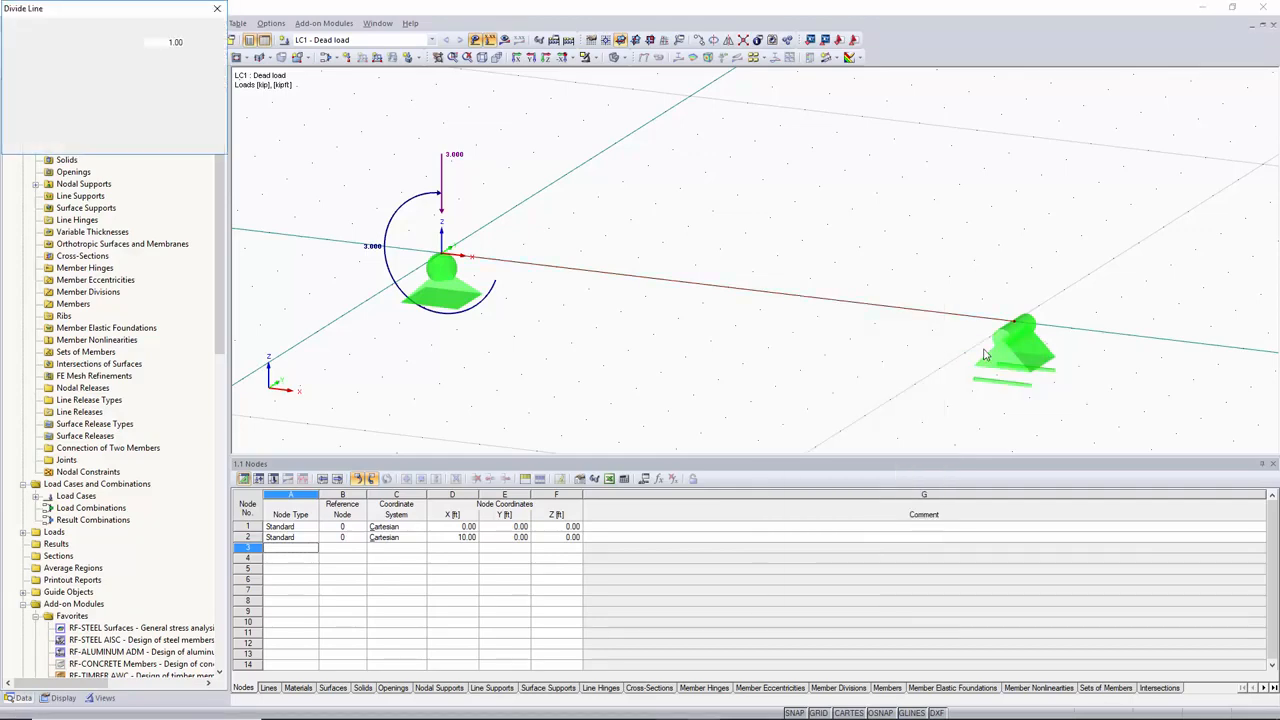
left_click_drag(118, 12, 225, 151)
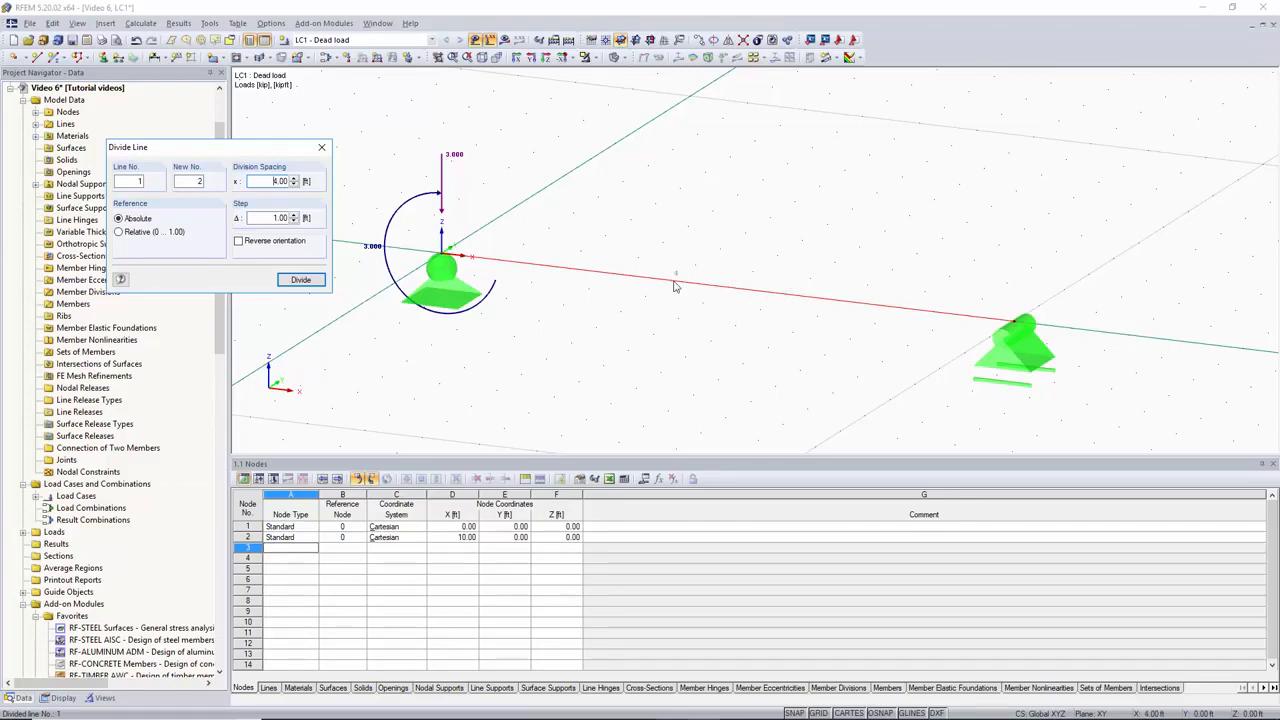
left_click(674, 287)
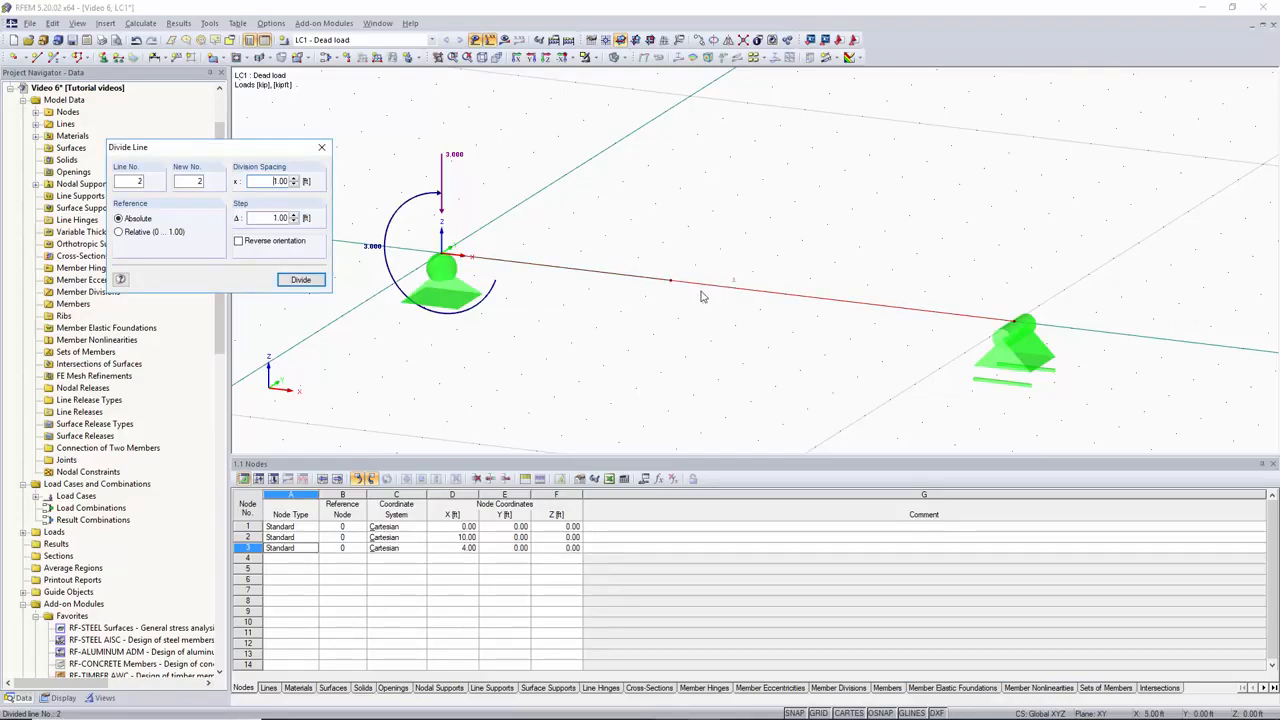
left_click(731, 287)
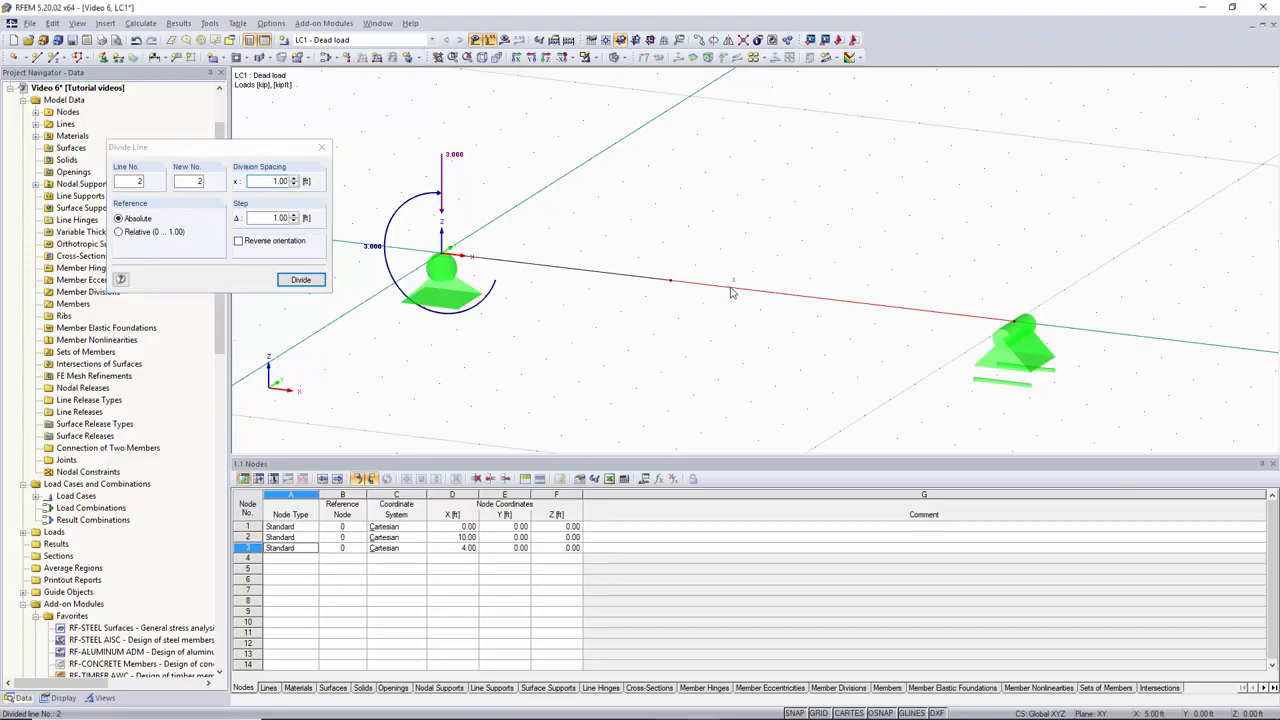
left_click(789, 294)
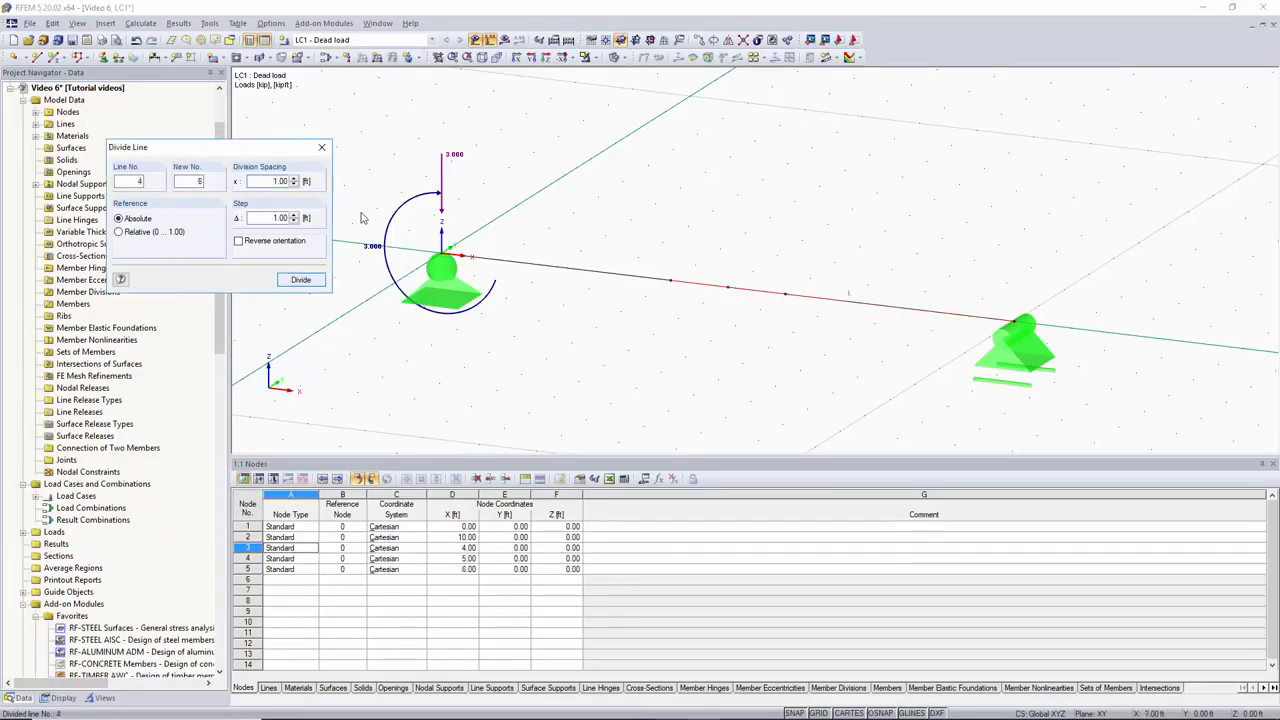
left_click(322, 147)
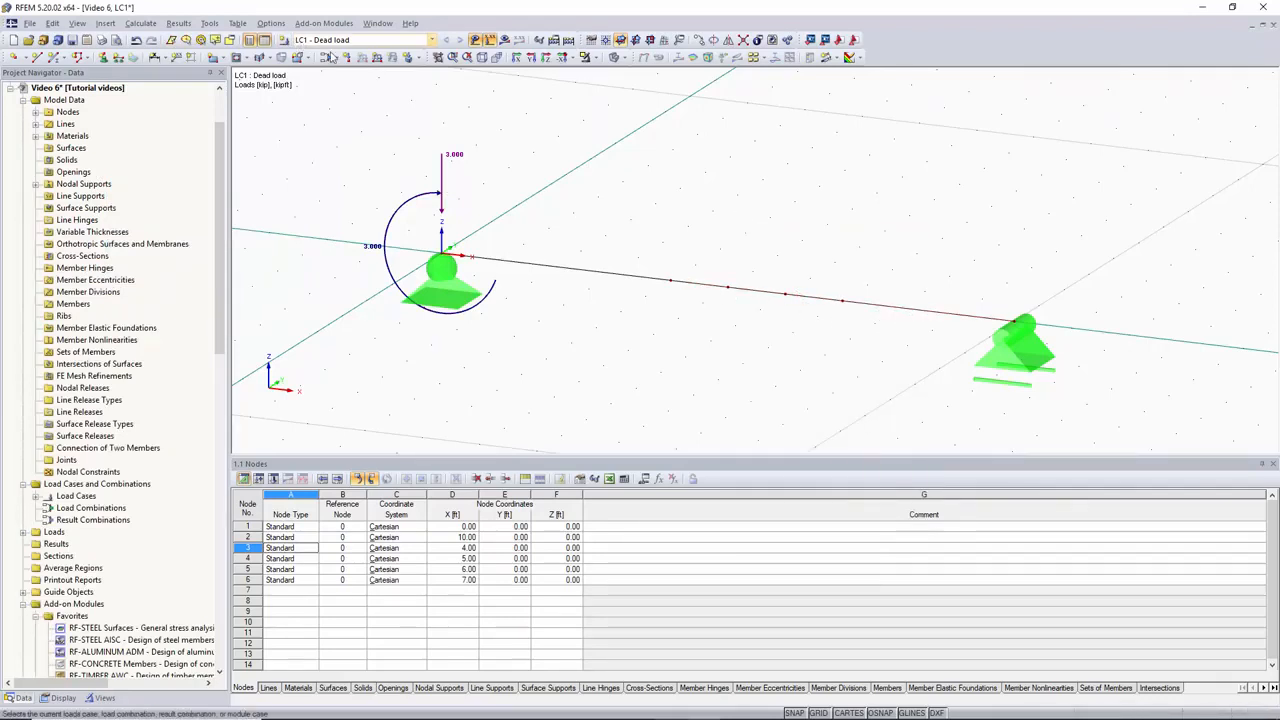
- Apply a nodal load with PZ = -3 kip and MY = 2.5 kipft to the four intermediate nodes on the line
left_click(327, 58)
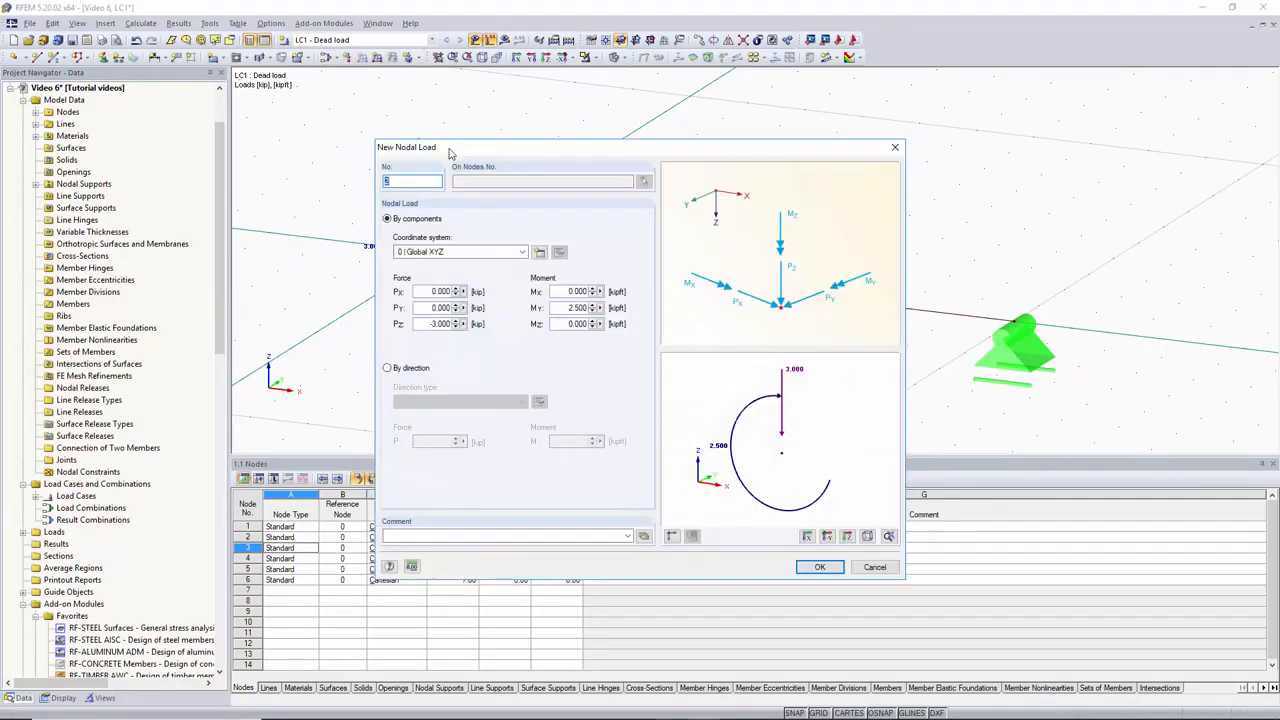
left_click(820, 568)
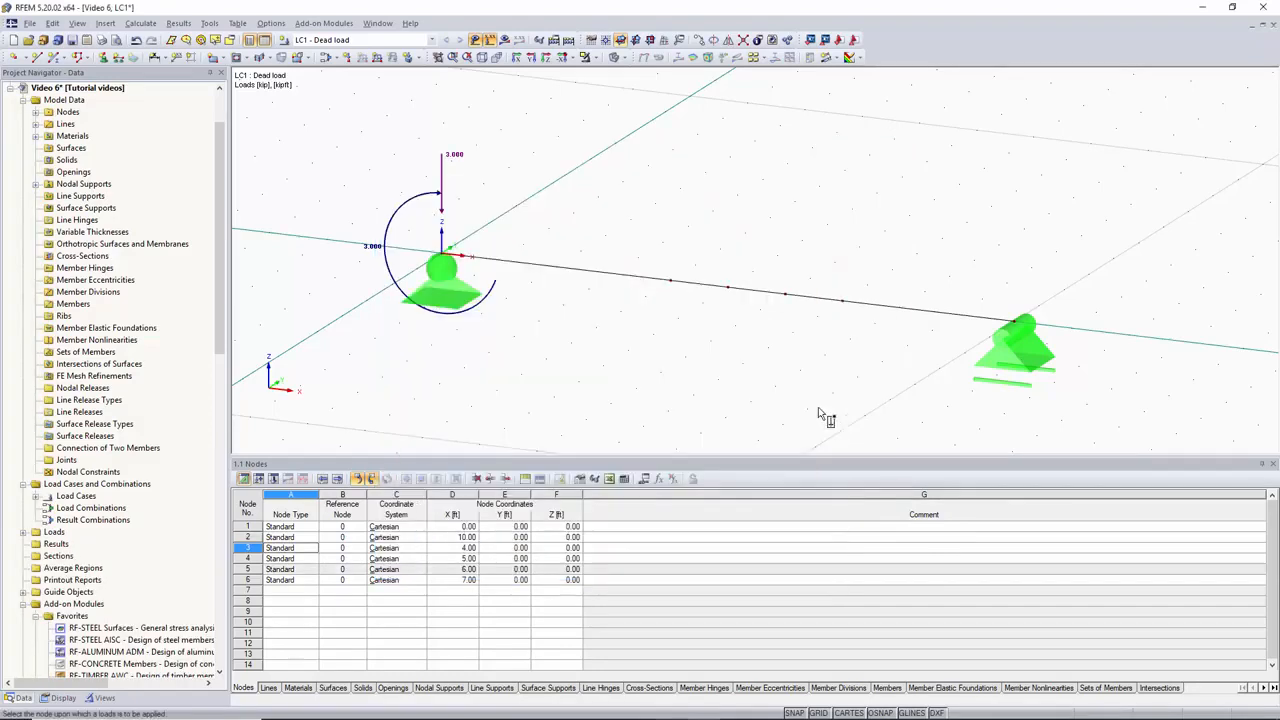
left_click(843, 302)
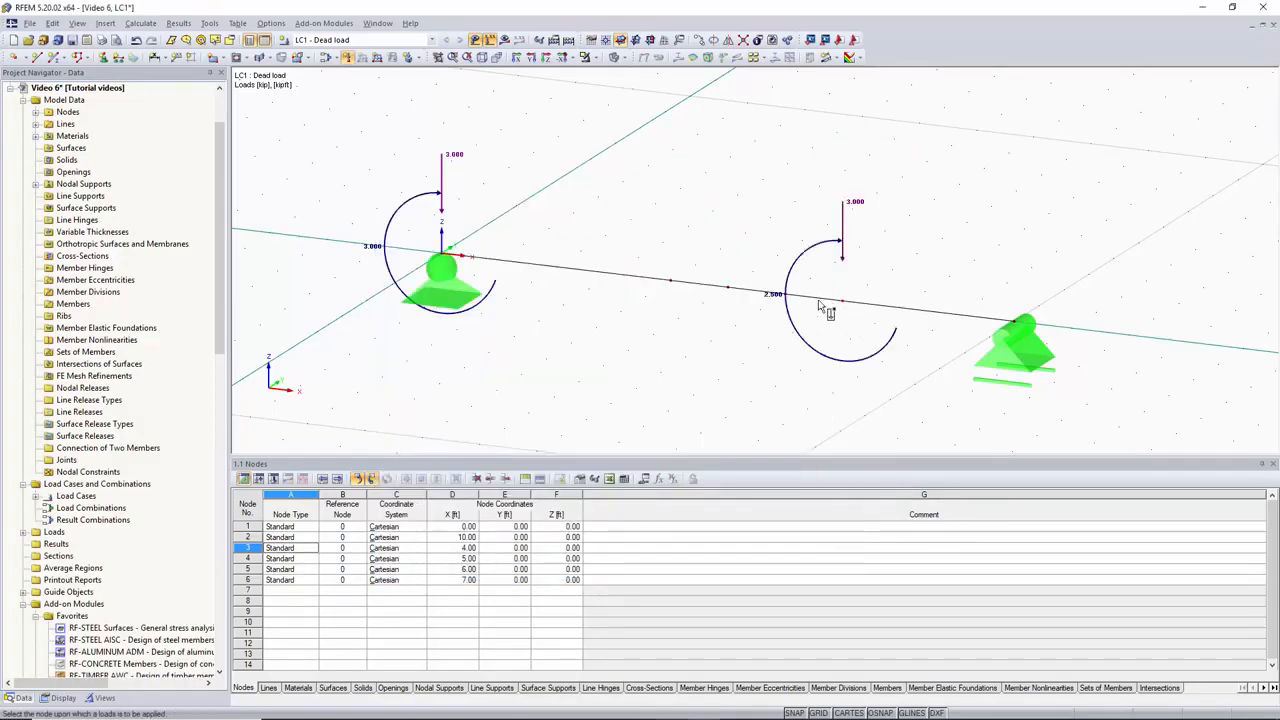
left_click(785, 295)
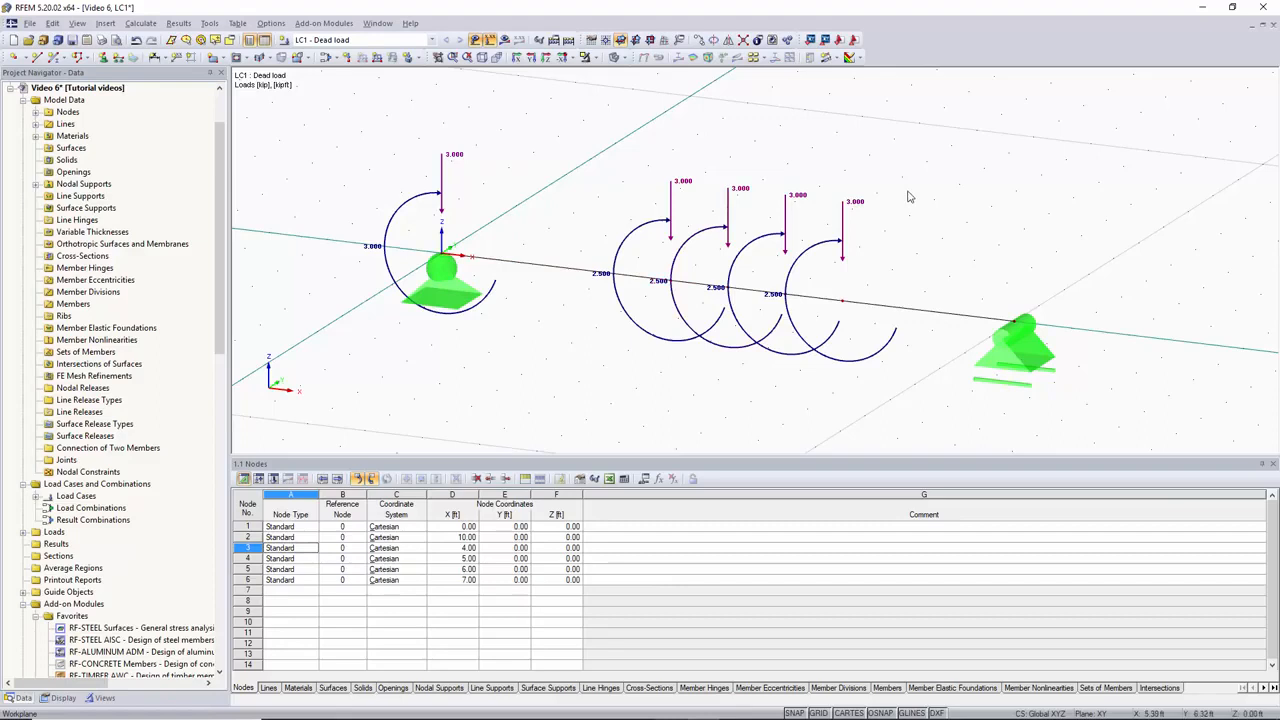
- Undo the nodal loads on the intermediate nodes and the divisions of the line
key("ctrl+z")
key("ctrl+z")
key("ctrl+z")
key("ctrl+z")
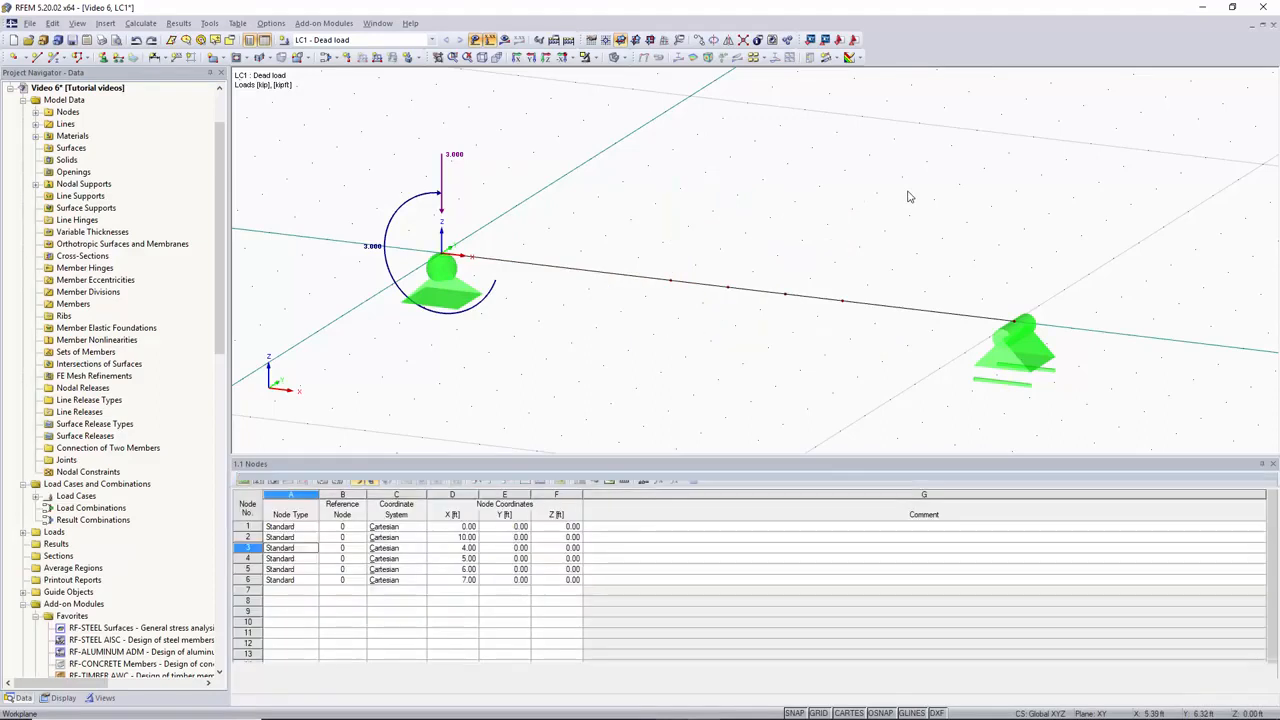
key("ctrl+z")
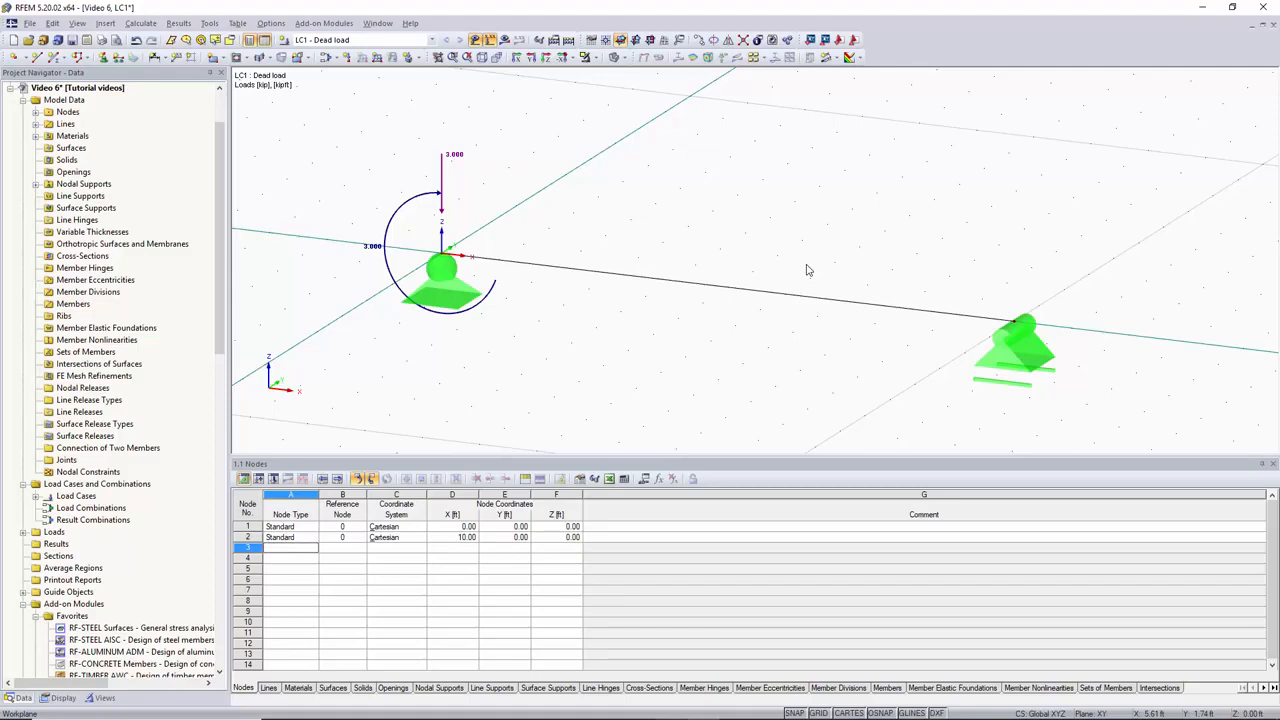
- Divide the line using one intermediate node, and undo that division
right_click(690, 284)
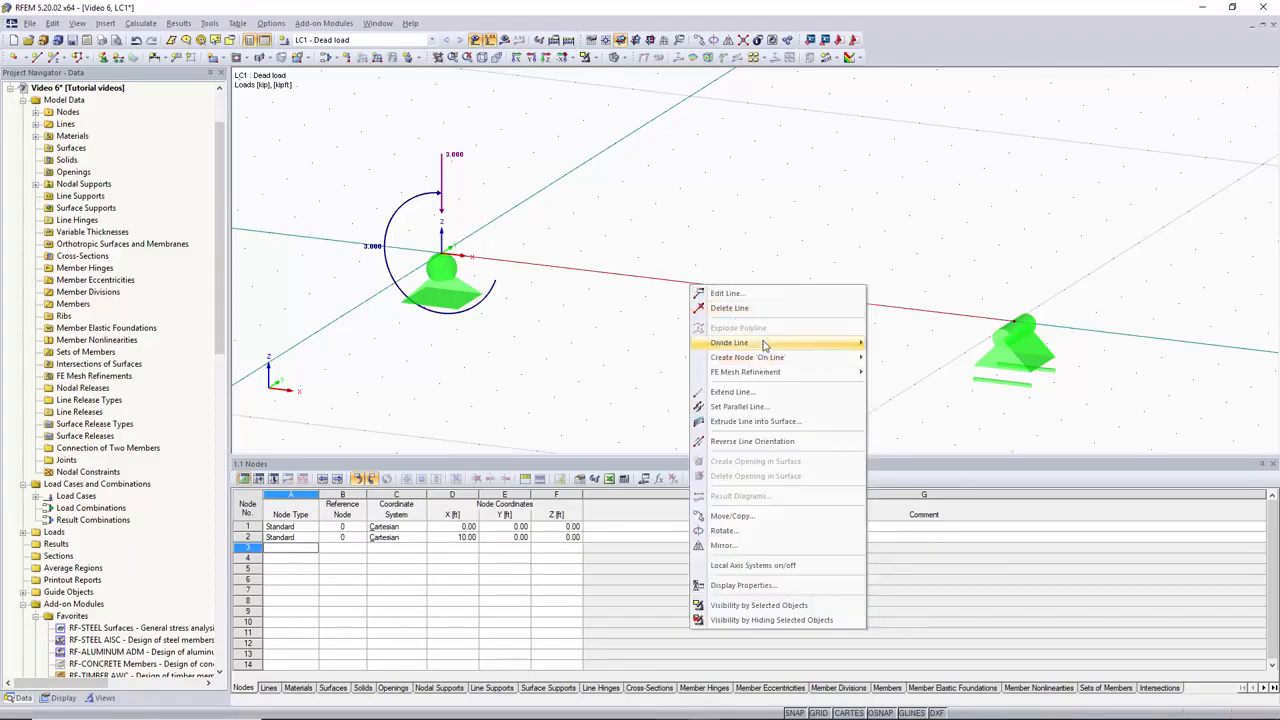
mouse_move(843, 347)
left_click(903, 359)
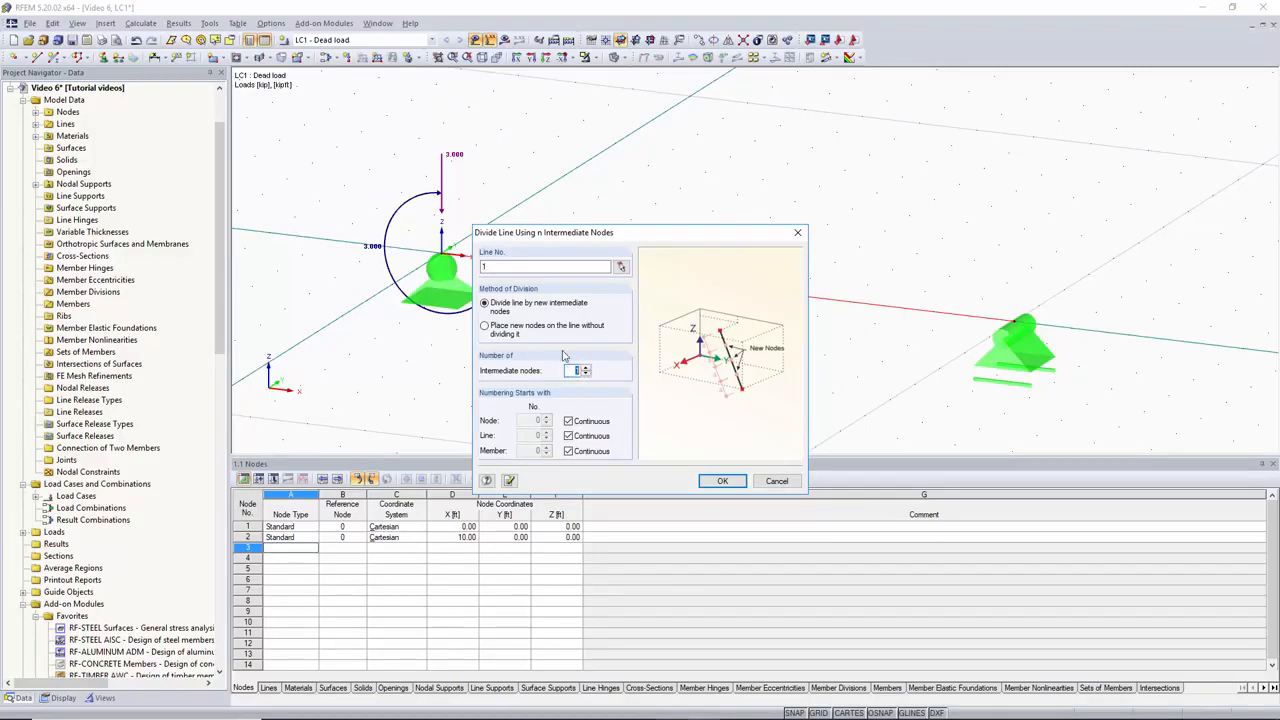
left_click(722, 481)
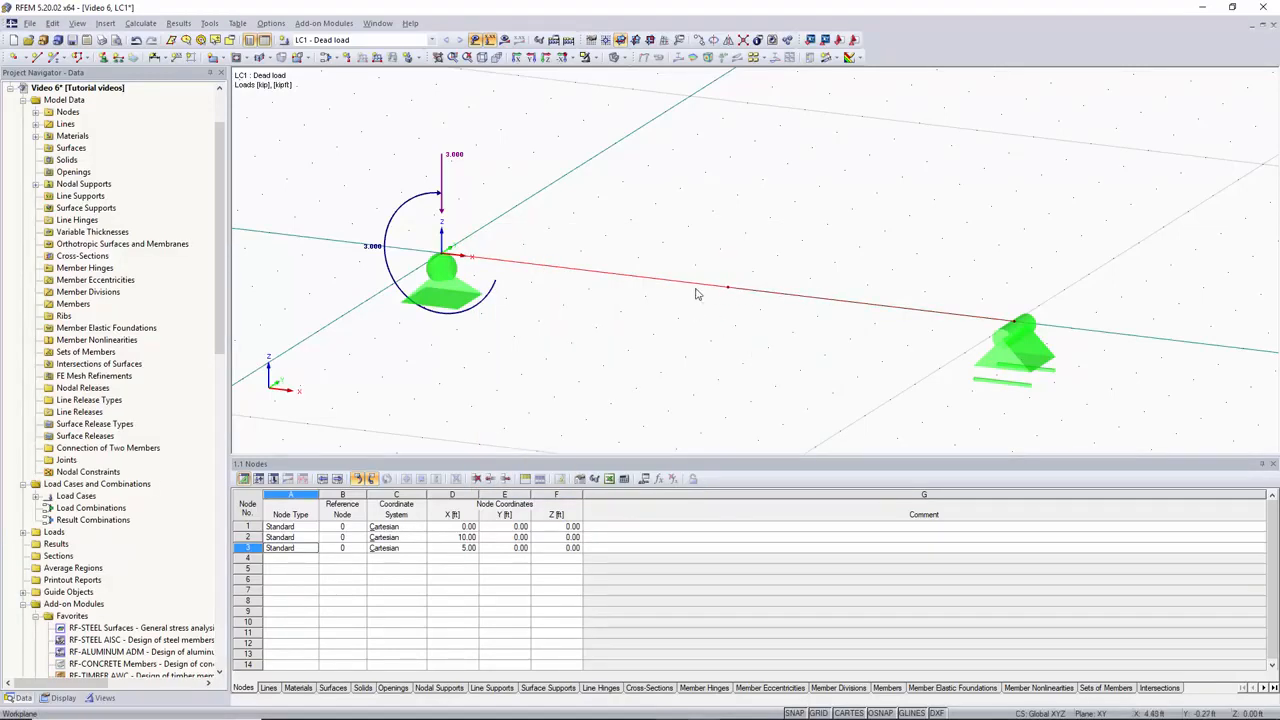
key("ctrl+z")
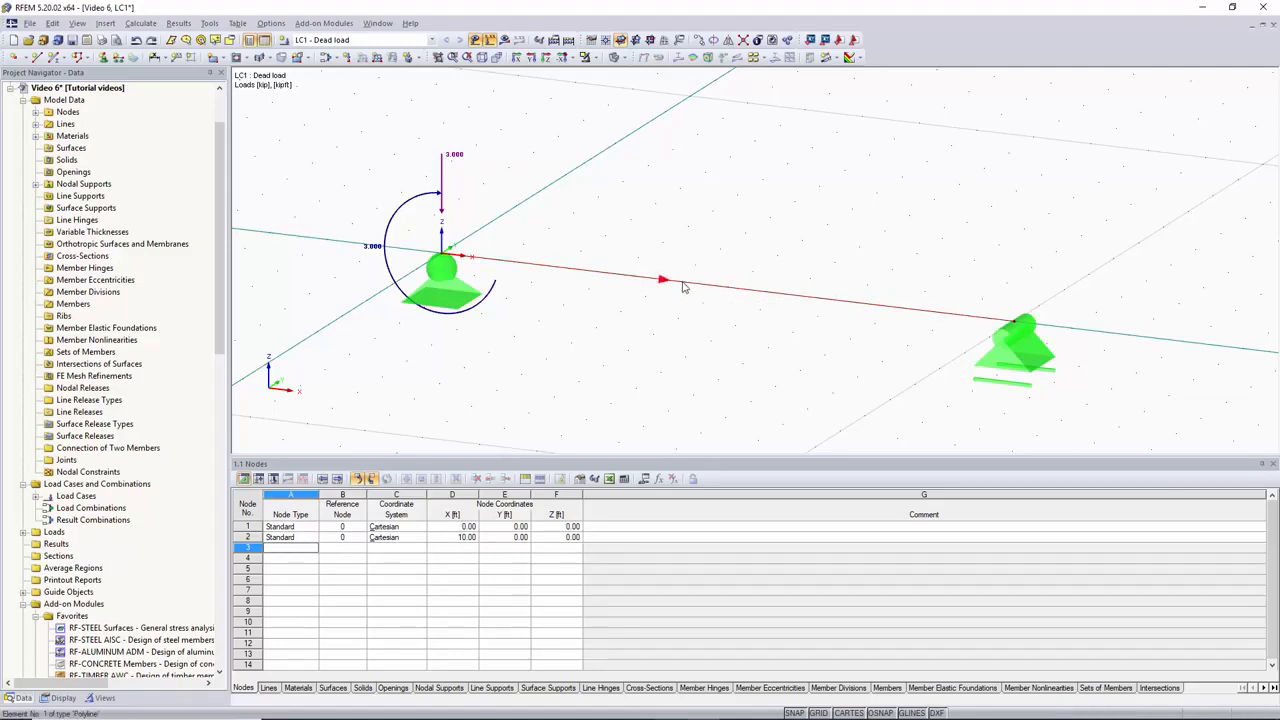
- Divide the line by distance with a new intermediate node at 25% of its length from the line start
right_click(681, 281)
mouse_move(757, 342)
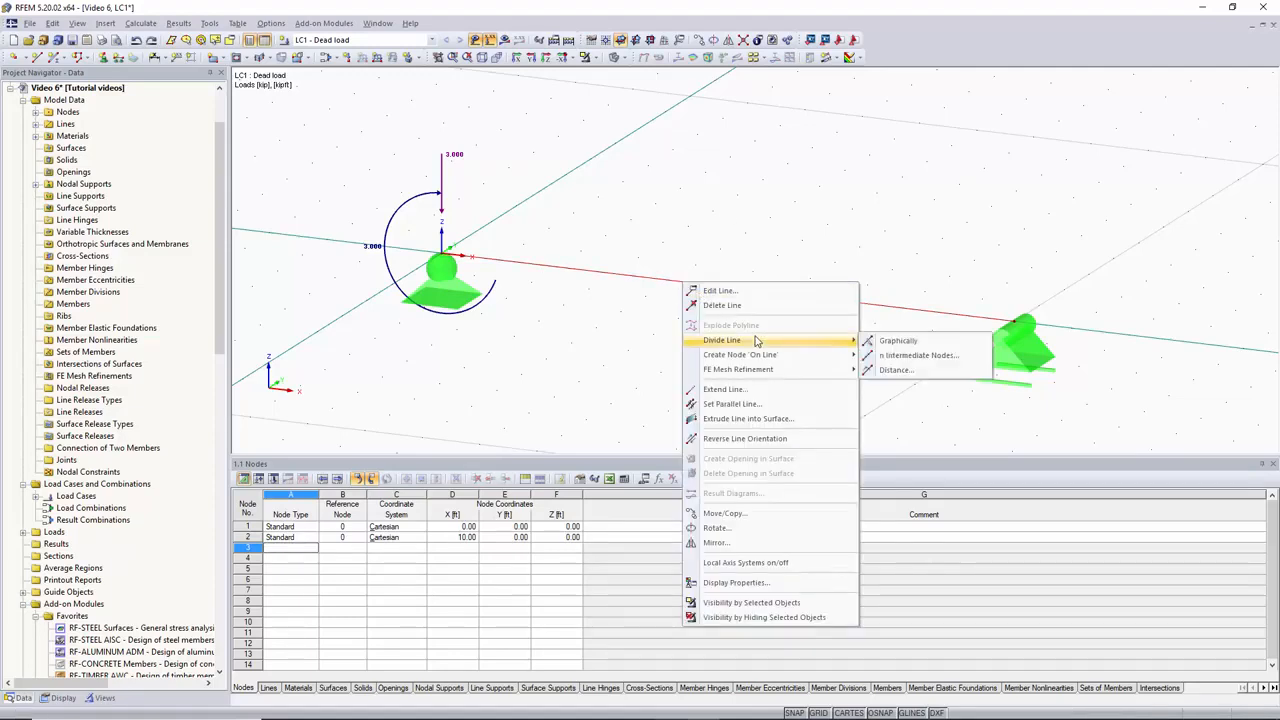
left_click(897, 369)
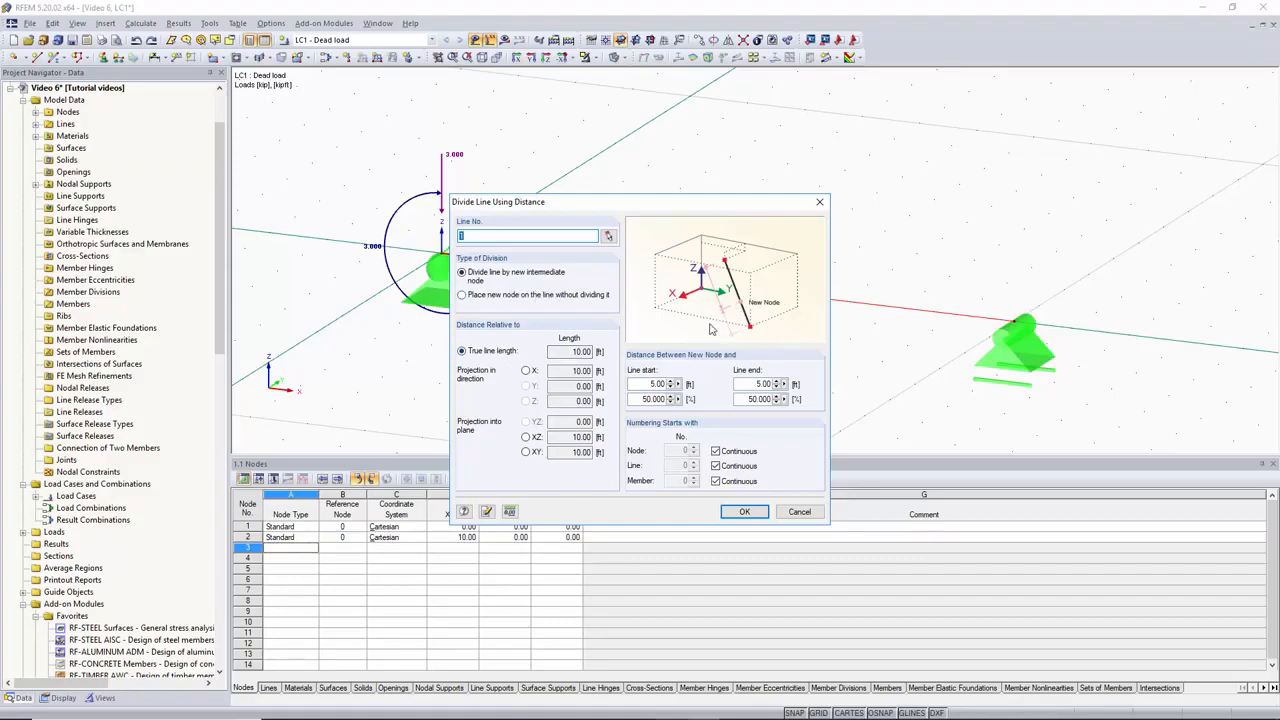
left_click_drag(637, 401, 726, 400)
type("25")
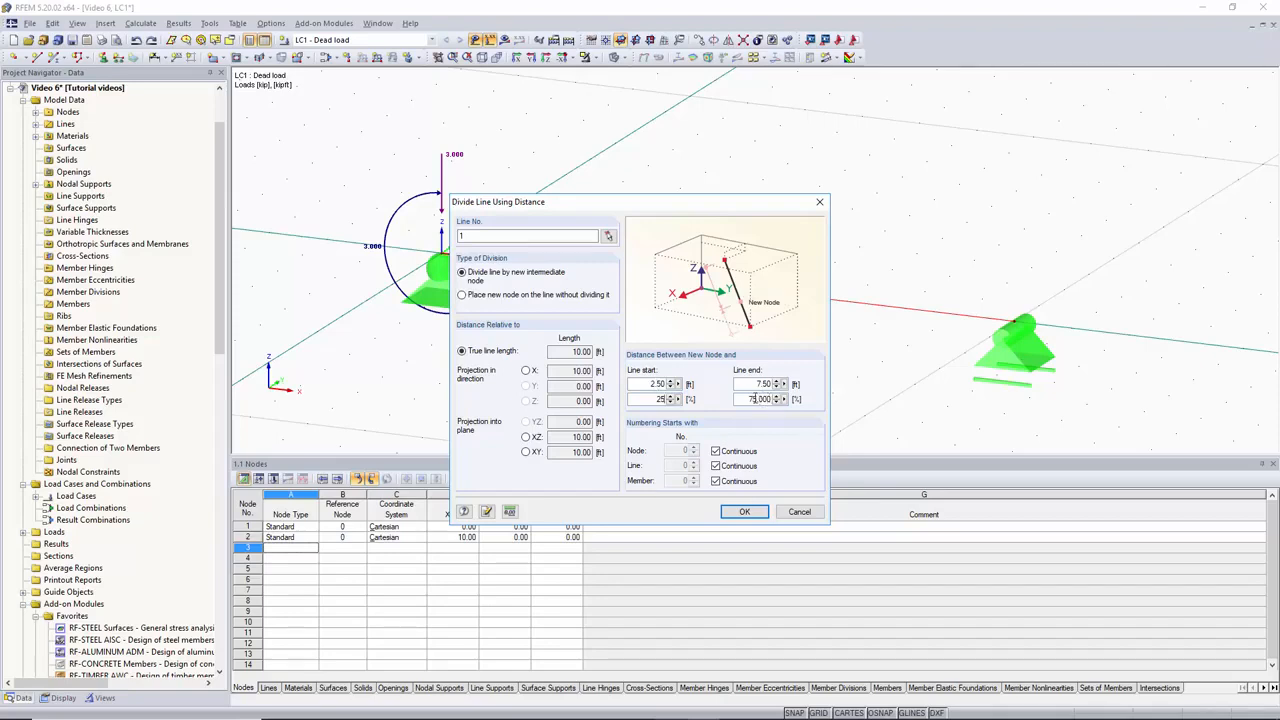
left_click(742, 511)
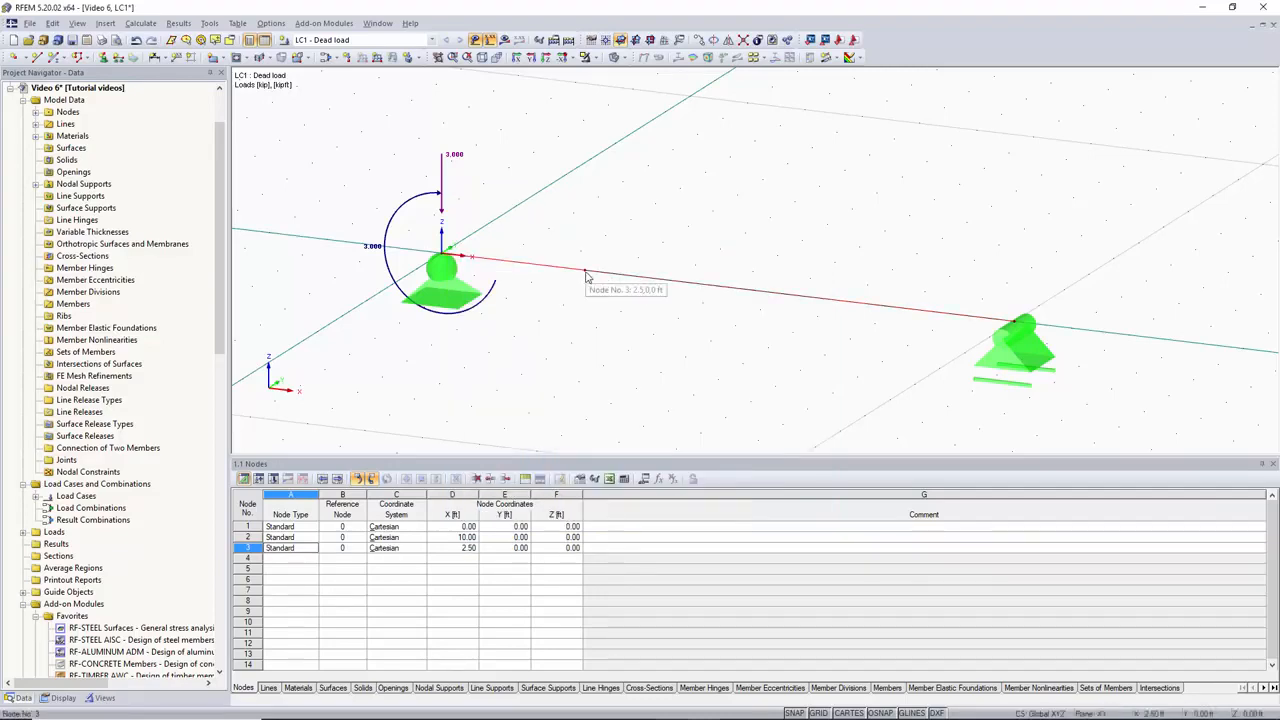
- Apply a nodal load with PZ = -3 kip and MY = 2.5 kipft to the new node at X = 2.5 ft
left_click(347, 57)
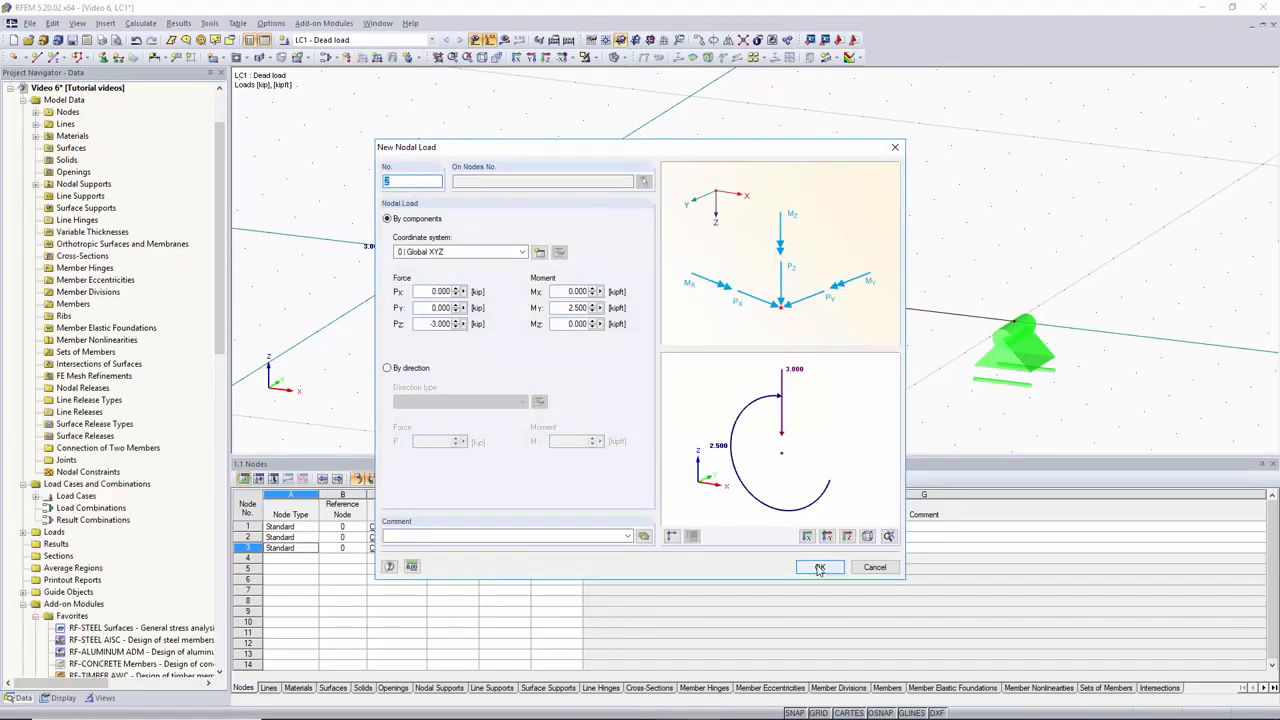
left_click(819, 568)
left_click(585, 270)
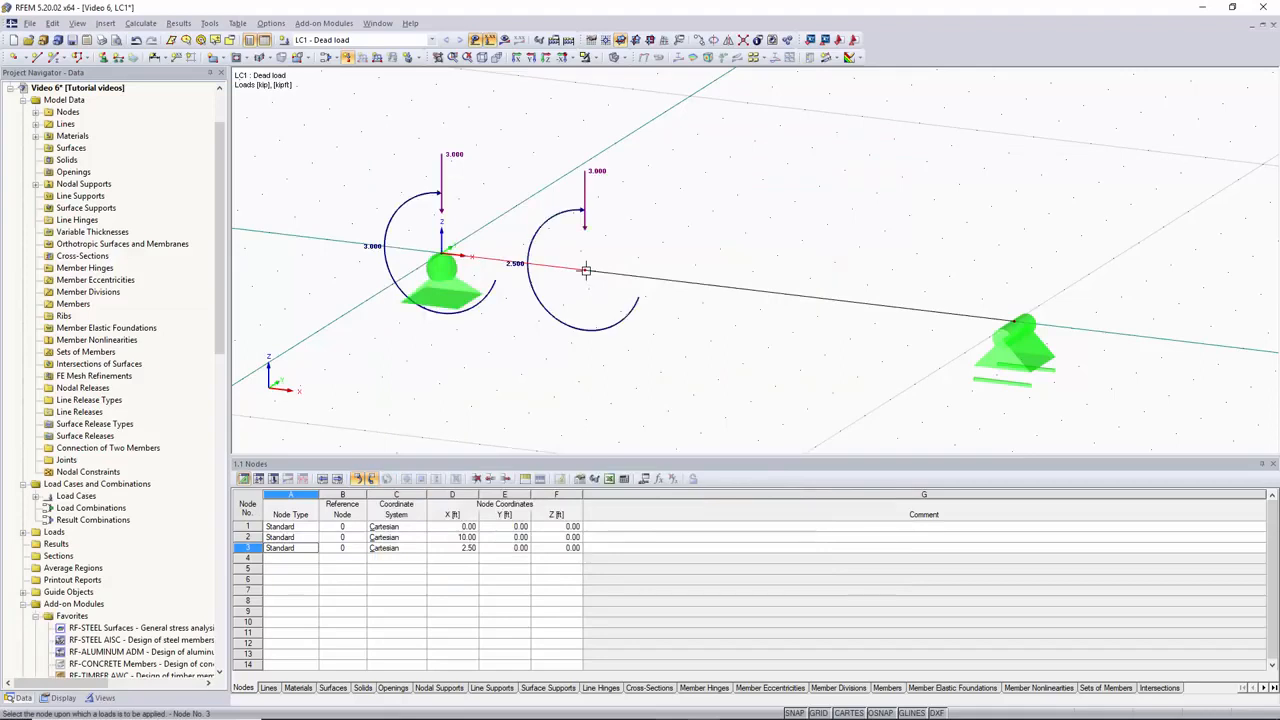
key("Escape")
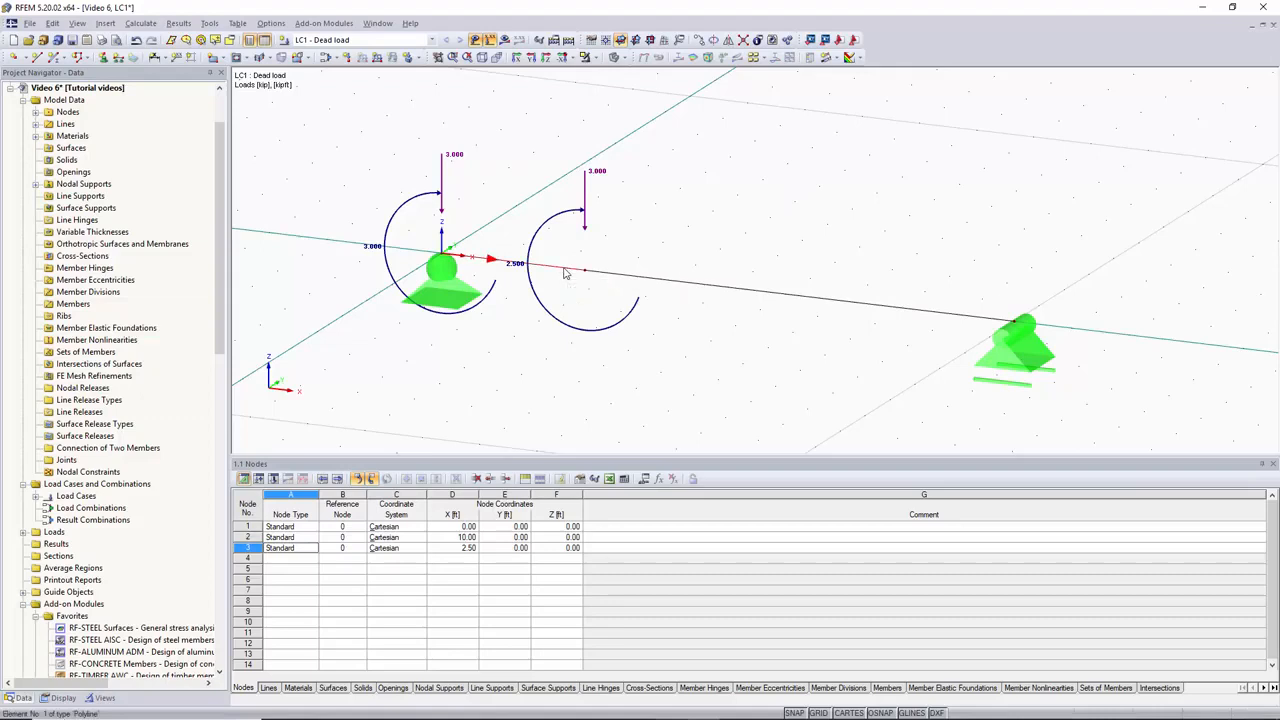
- Assign beam members to both line segments with an AISC 15 W 30x90 cross-section in Steel A992
double_click(614, 278)
left_click(488, 213)
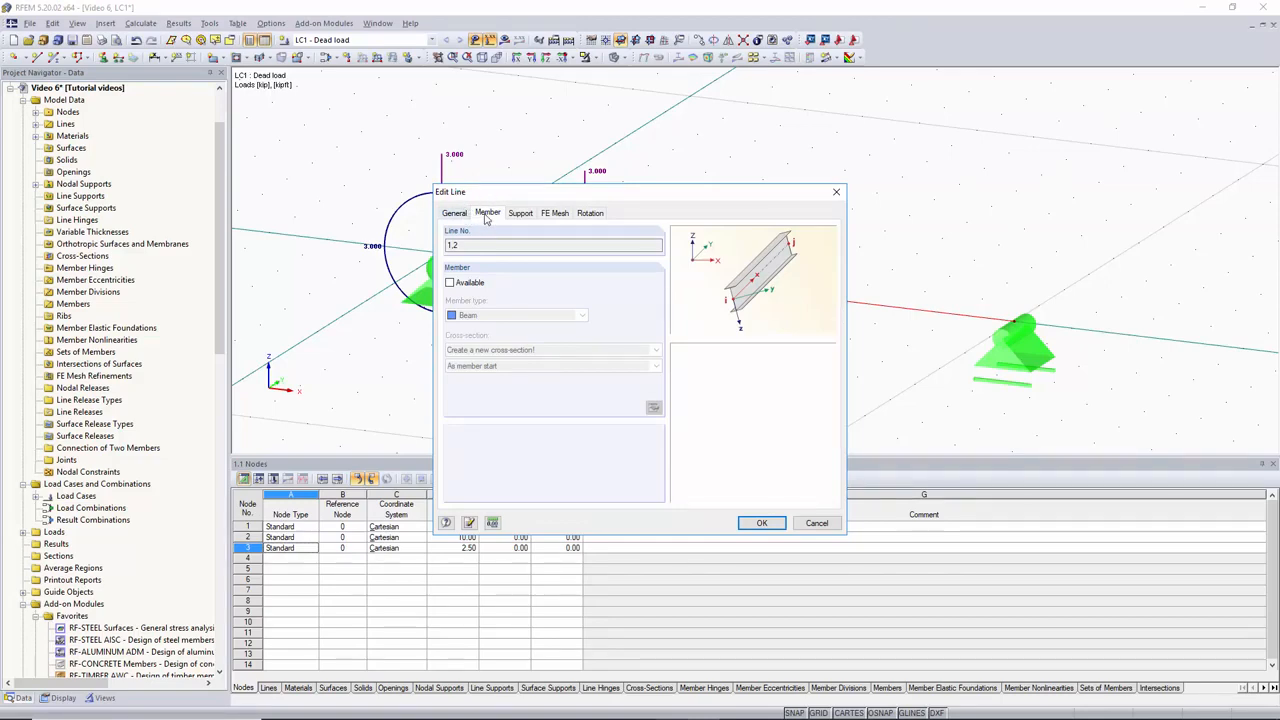
left_click(450, 285)
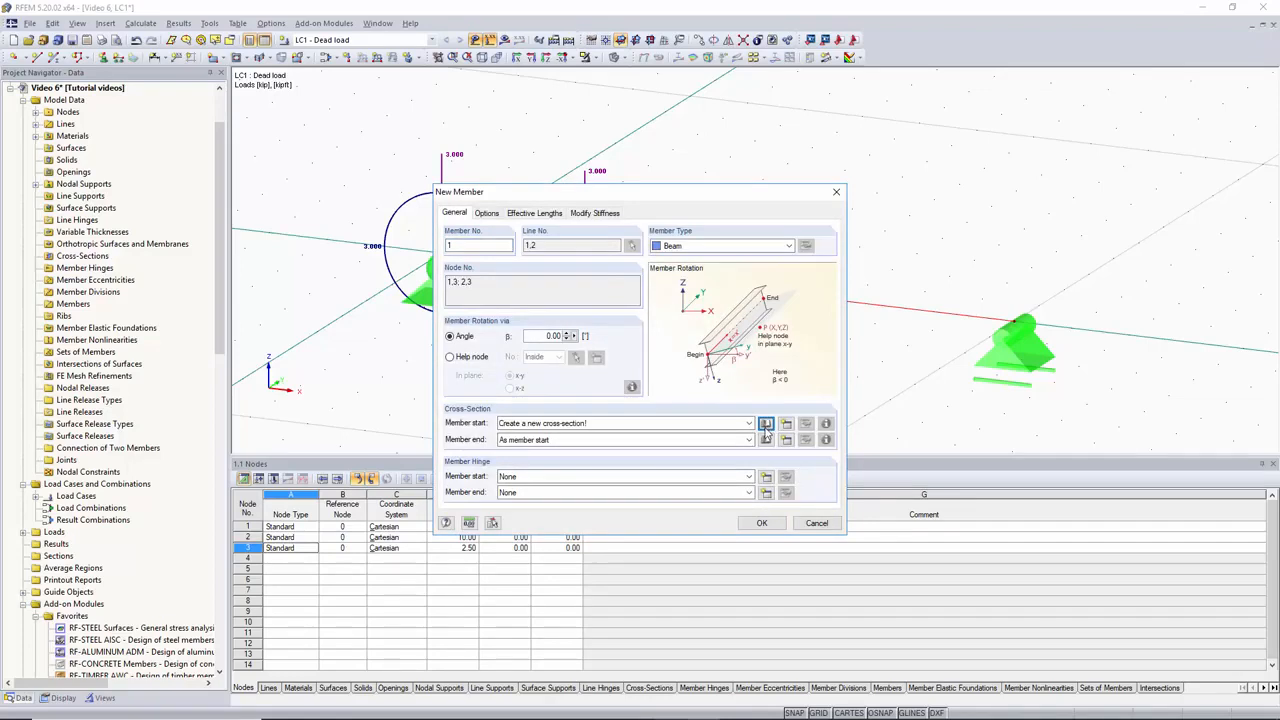
left_click(766, 425)
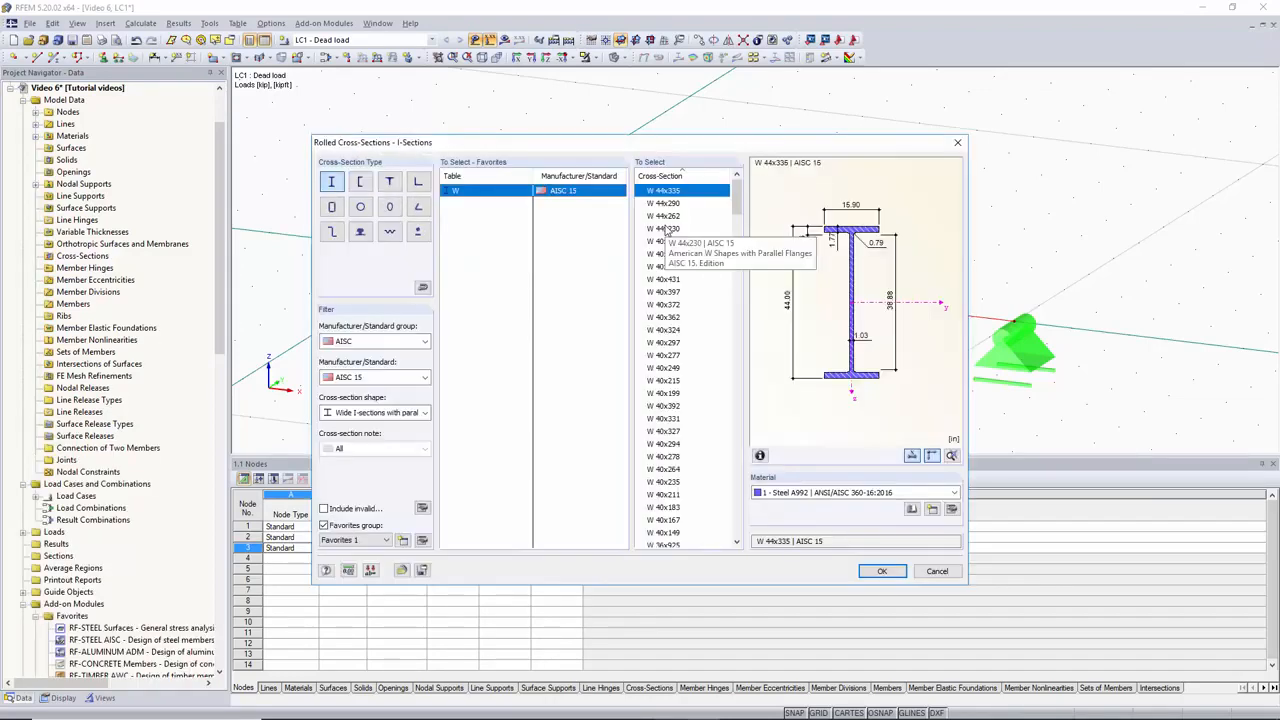
scroll(680, 390, "down", 15)
left_click(680, 405)
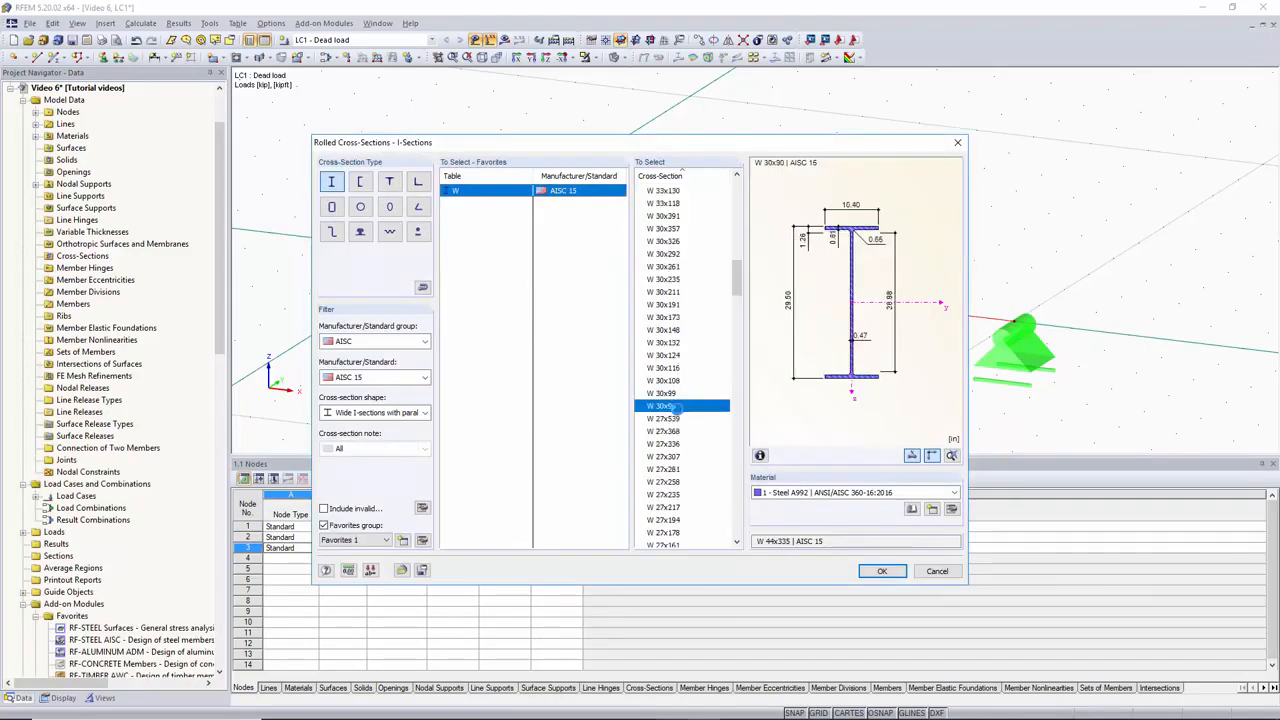
left_click(884, 573)
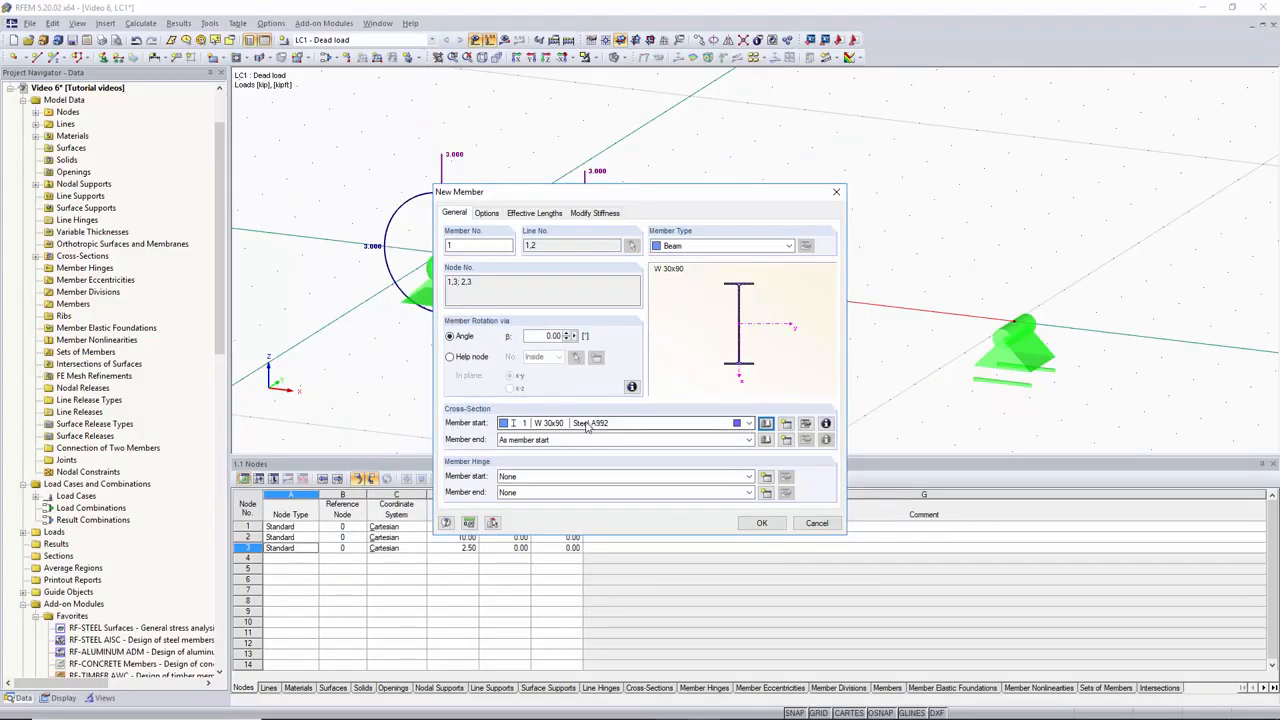
left_click(765, 525)
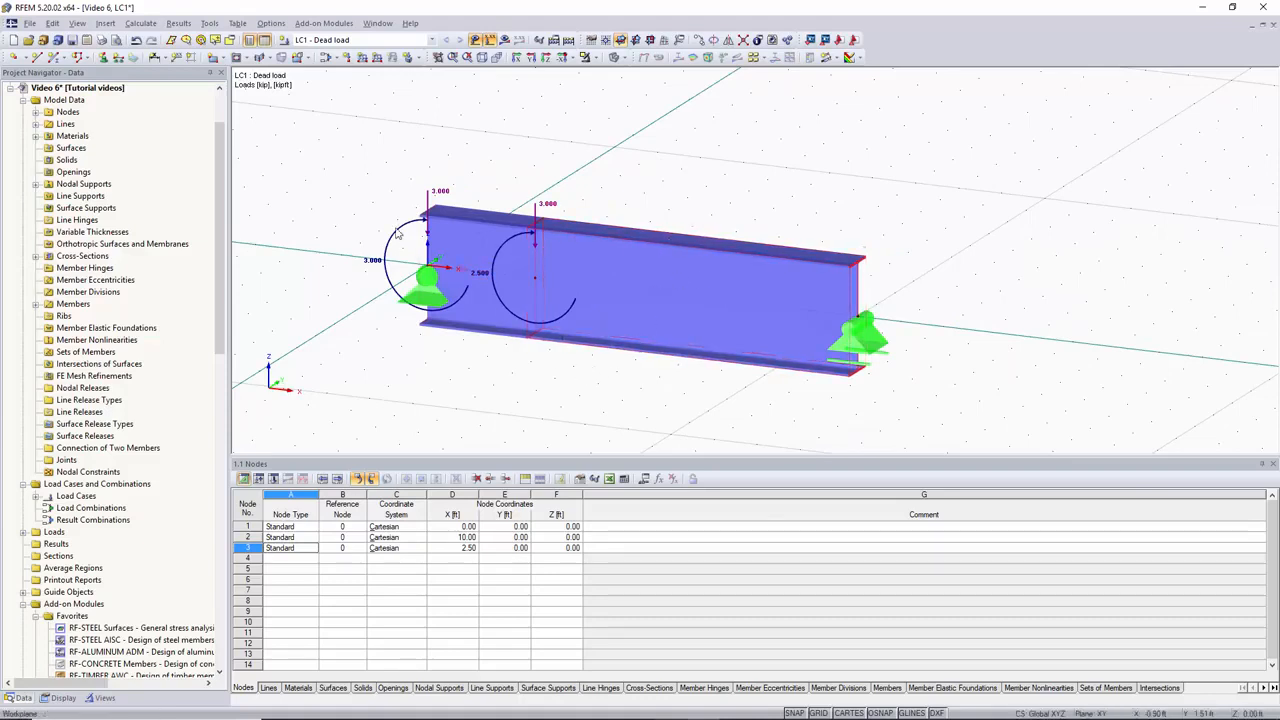
- Calculate the dead load case and show the model in wireframe with its global deformations
left_click(568, 40)
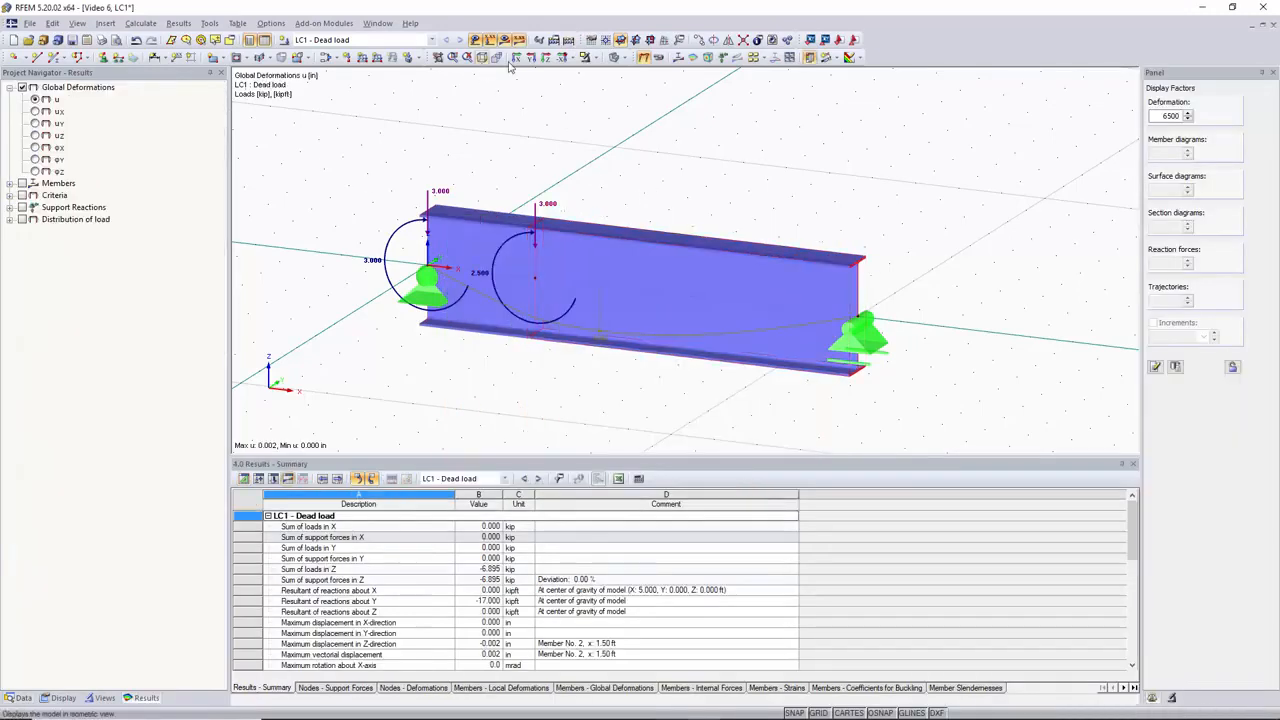
left_click(618, 57)
left_click(619, 75)
scroll(604, 328, "up", 4)
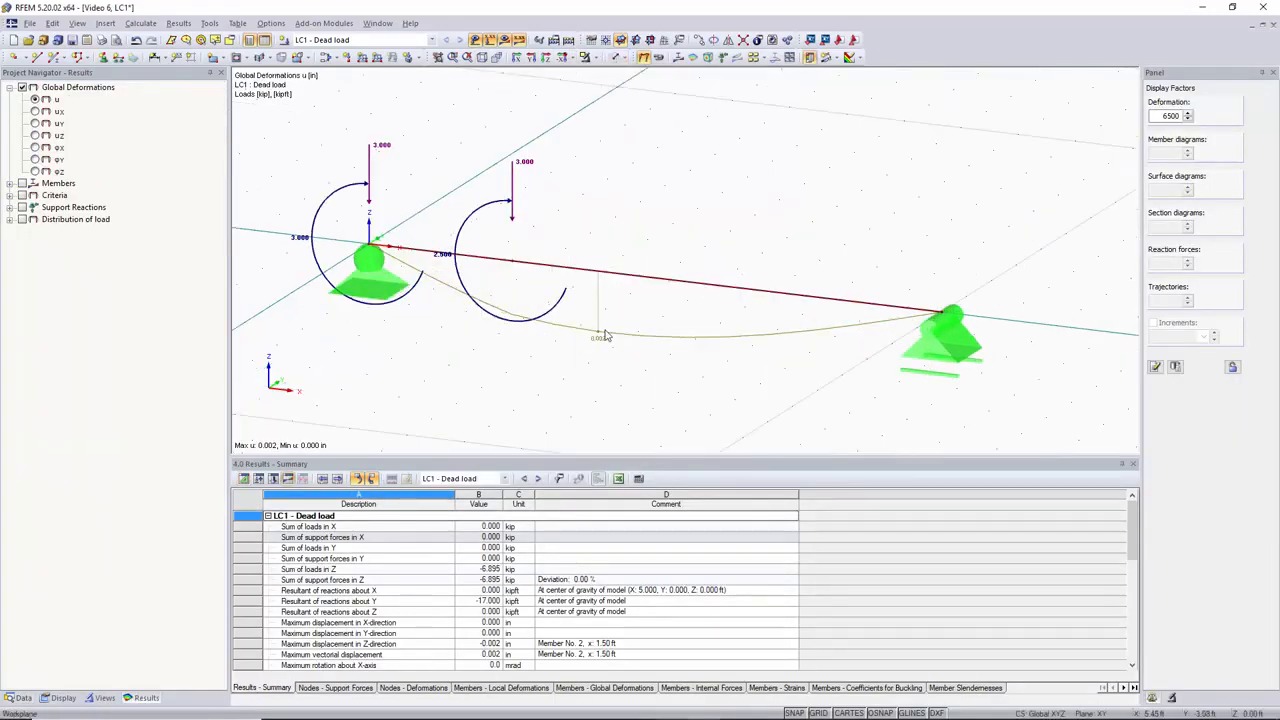
scroll(584, 344, "down", 1)
scroll(584, 344, "down", 1)
- Display the member internal force diagrams for the bending moment My and the shear force Vz
left_click(10, 184)
left_click(23, 184)
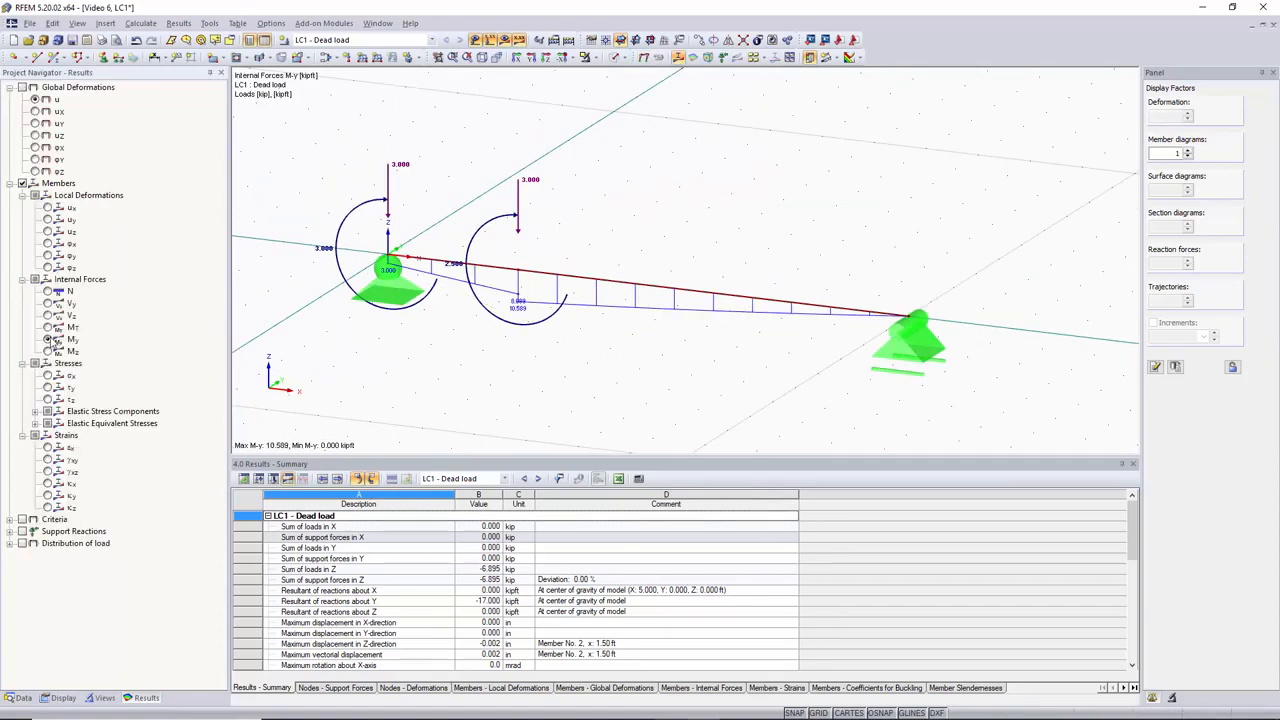
left_click(47, 315)
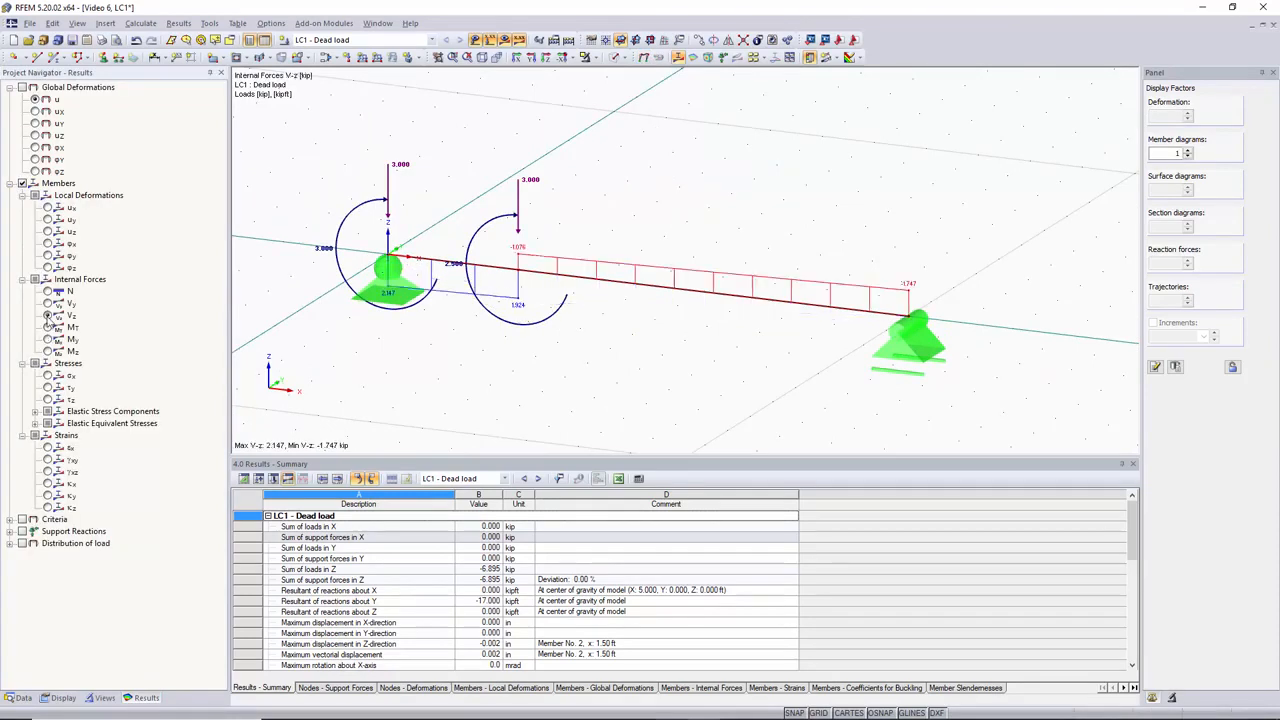